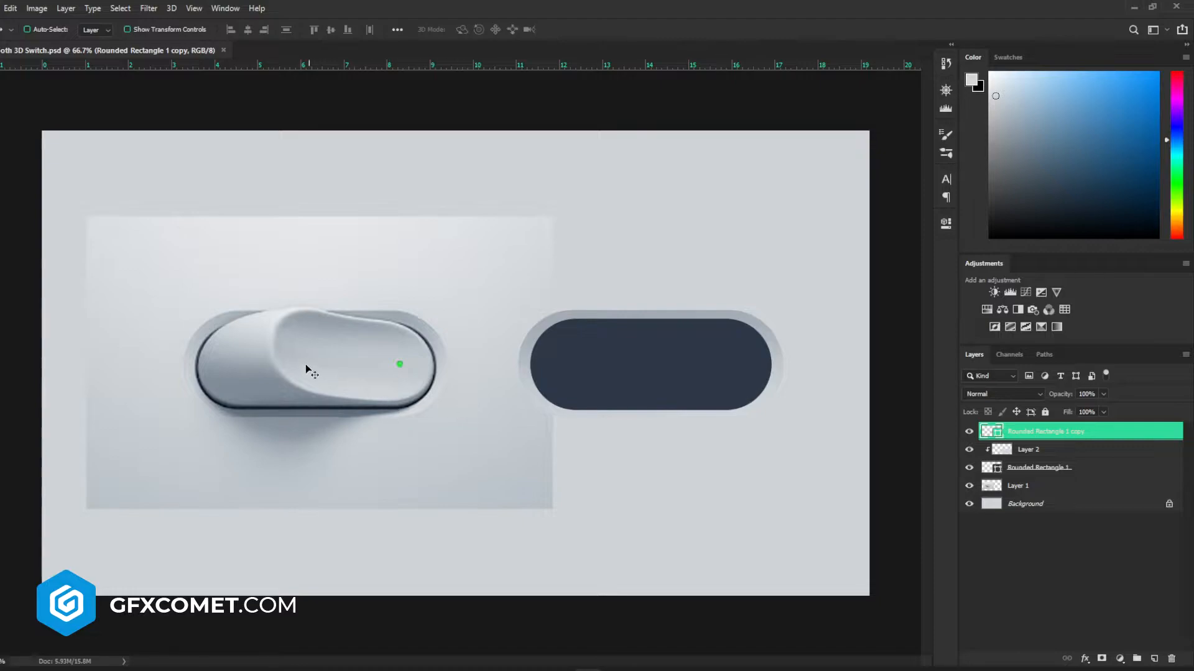
# - On a new layer, trace the reference switch's outer silhouette as a closed curved path with the Pen tool
pyautogui.press('p')
pyautogui.click(1154, 658)
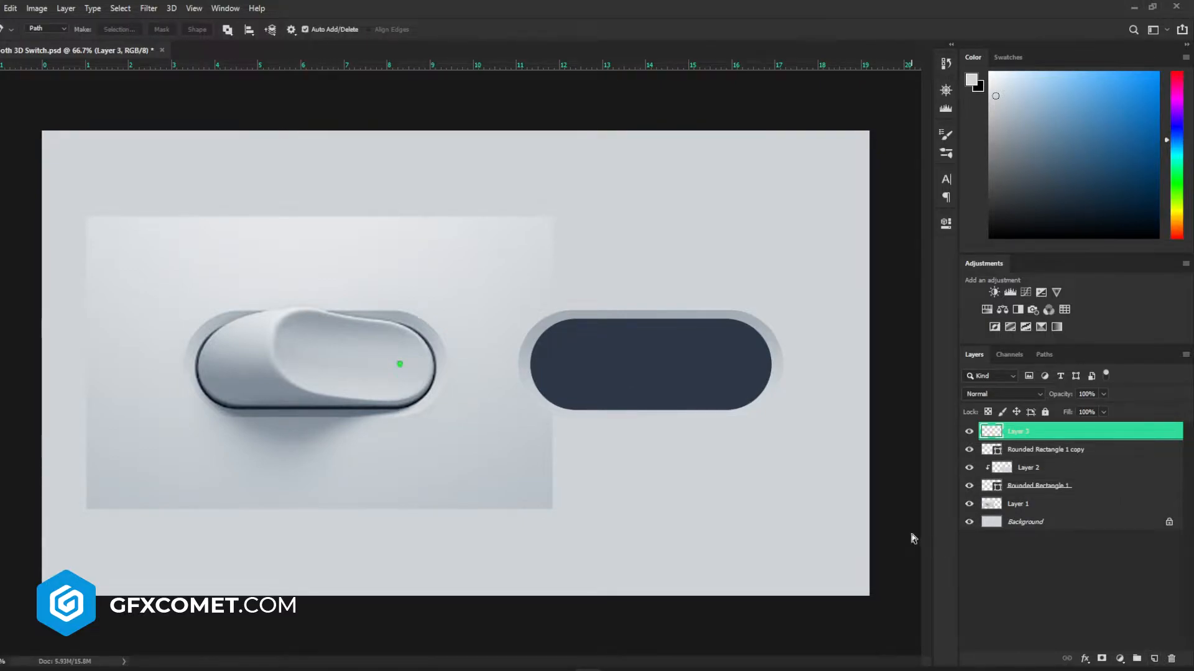
pyautogui.hotkey('ctrl', '+')
pyautogui.moveTo(307, 358); pyautogui.dragTo(431, 367)
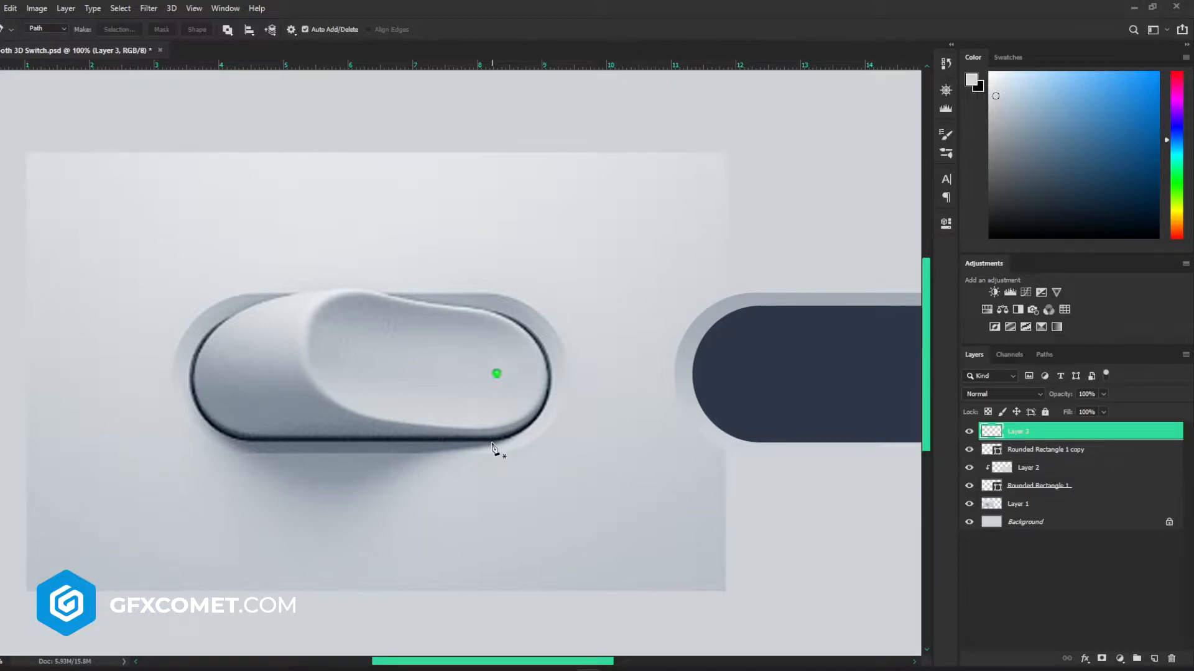
pyautogui.click(239, 439)
pyautogui.moveTo(198, 341); pyautogui.dragTo(272, 308)
pyautogui.click(248, 308)
pyautogui.moveTo(380, 292); pyautogui.dragTo(501, 314)
pyautogui.moveTo(550, 377); pyautogui.dragTo(549, 414)
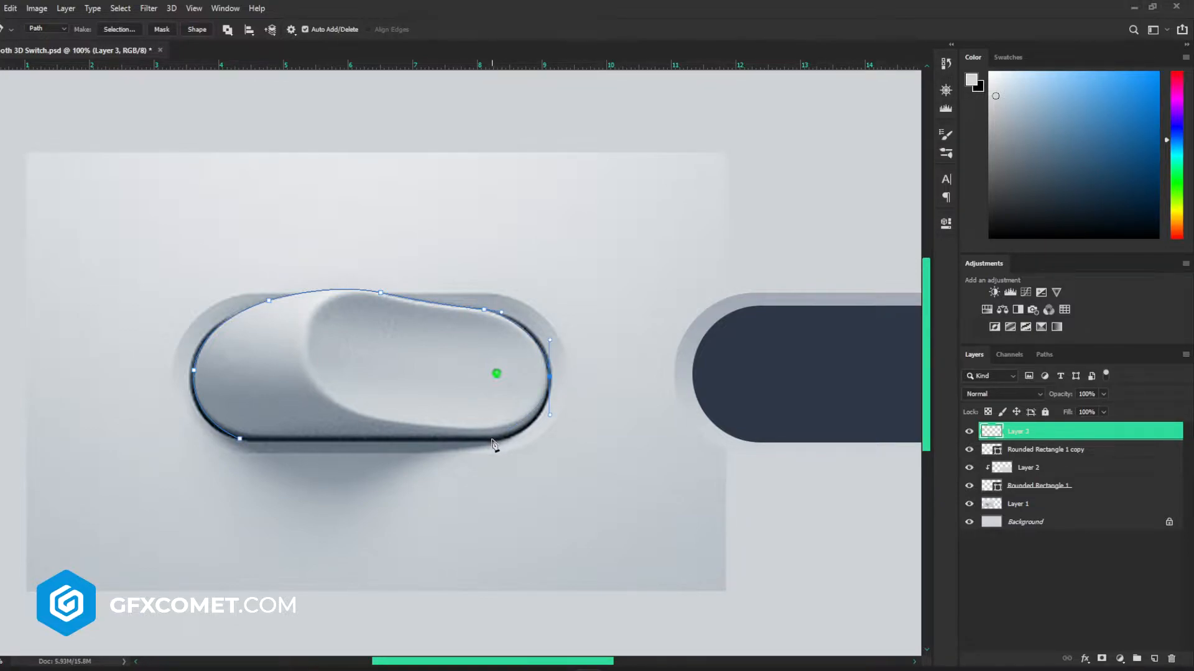
pyautogui.click(240, 441)
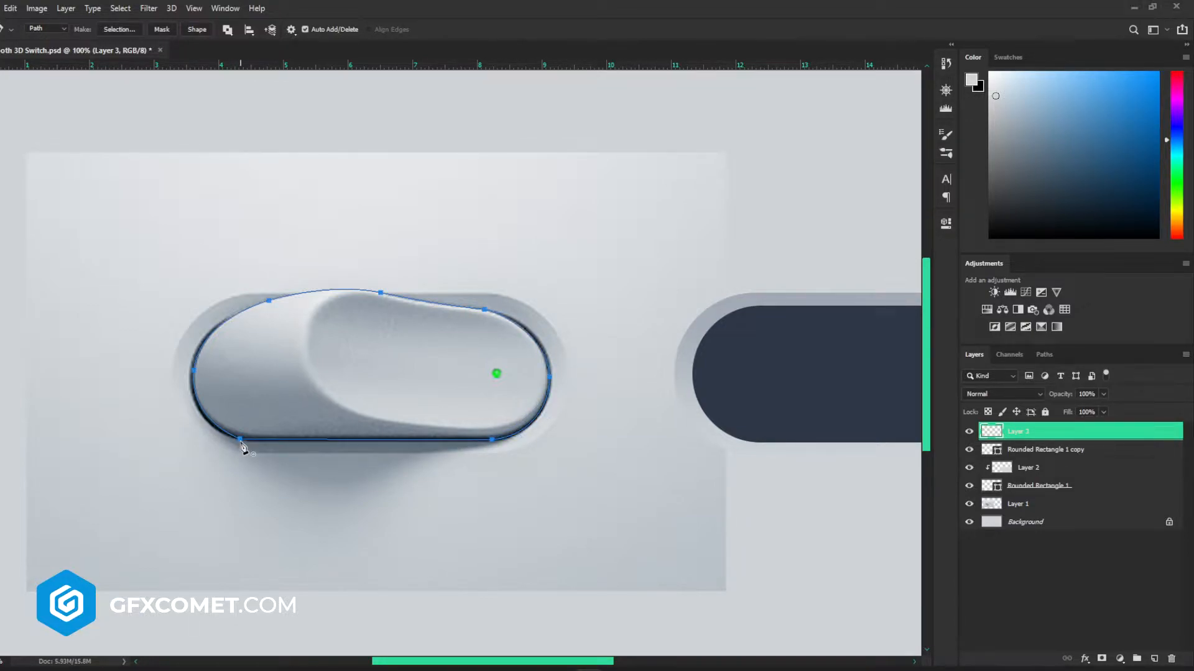
# - Convert the silhouette path into a filled shape and align it over the dark rounded slot of the new switch
pyautogui.click(196, 32)
pyautogui.press('v')
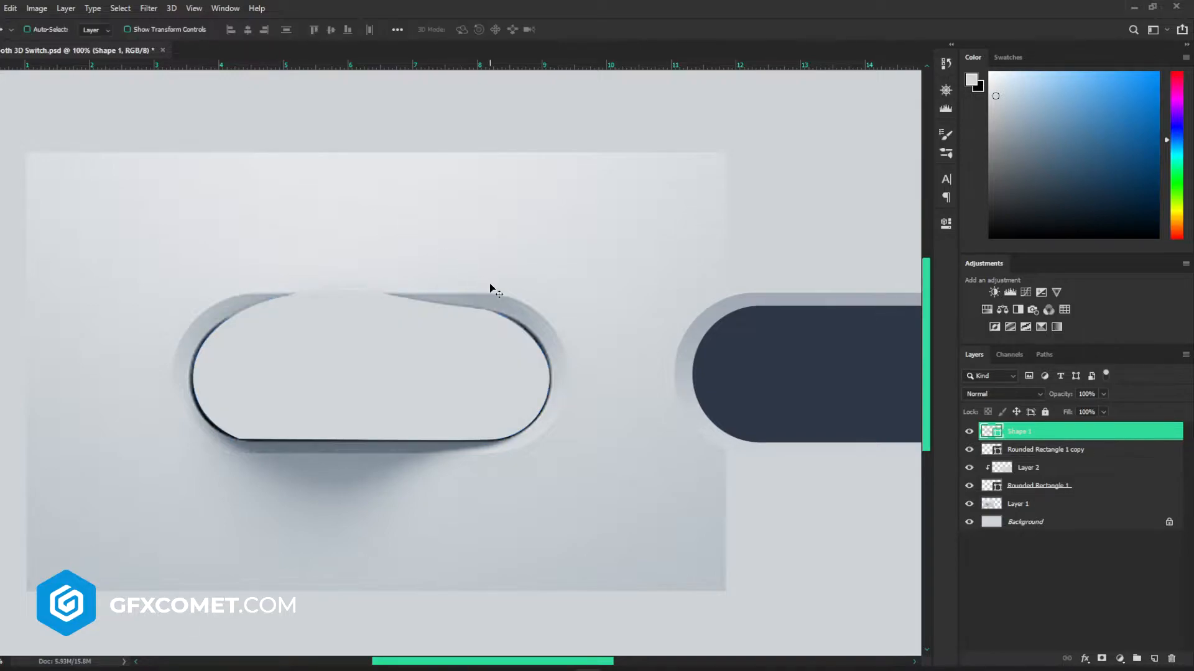
pyautogui.hotkey('ctrl', '-')
pyautogui.moveTo(336, 394); pyautogui.dragTo(670, 394)
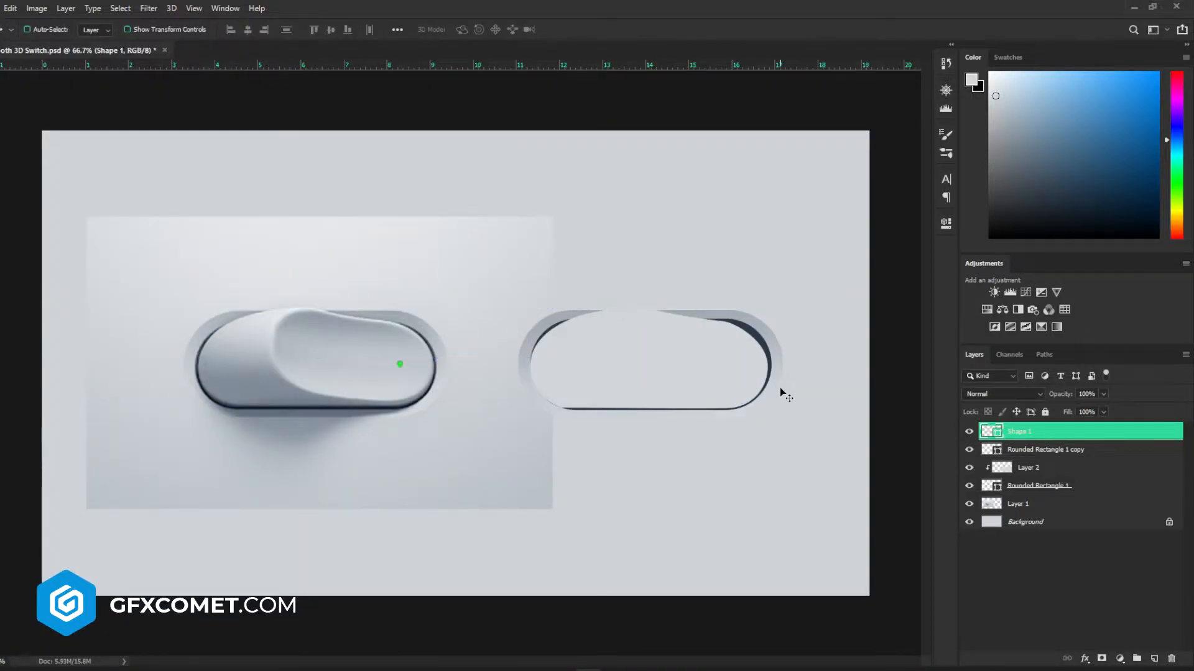
pyautogui.moveTo(748, 386); pyautogui.dragTo(752, 386)
pyautogui.press('Left')
pyautogui.press('Left')
pyautogui.press('Left')
pyautogui.press('Left')
pyautogui.press('Left')
pyautogui.press('Right')
pyautogui.press('Right')
pyautogui.press('Right')
pyautogui.press('Right')
pyautogui.press('Right')
pyautogui.press('Left')
pyautogui.press('Right')
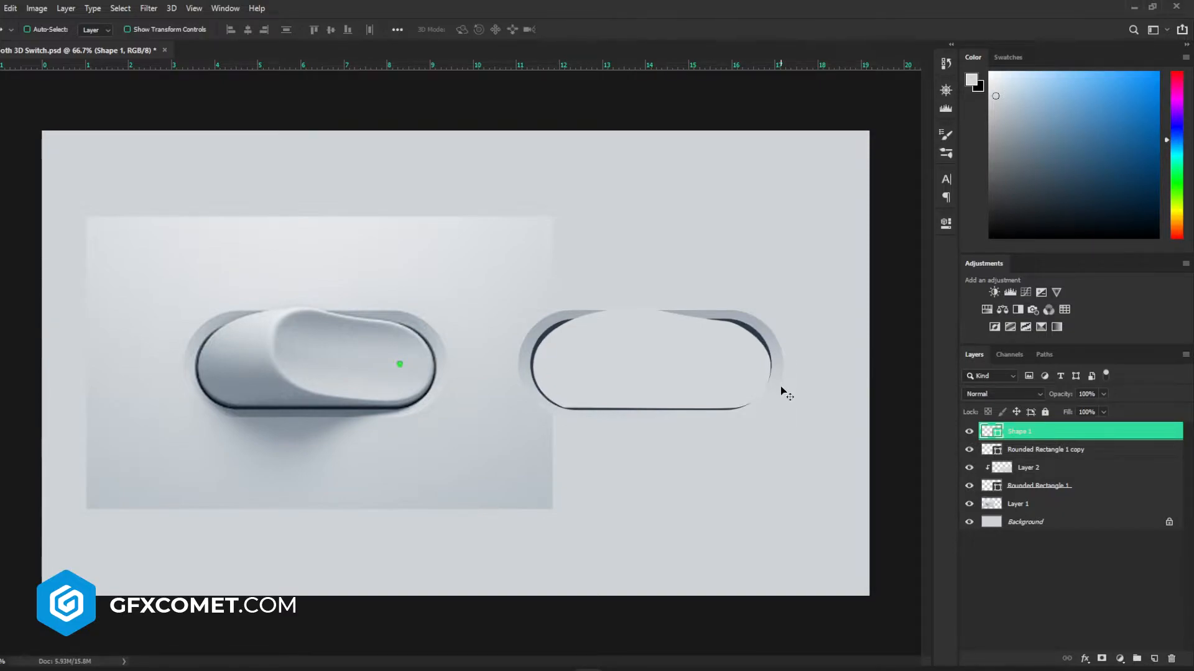
# - Slightly narrow the silhouette shape with Free Transform so a thin dark rim shows on both sides of the slot
pyautogui.hotkey('ctrl', 't')
pyautogui.moveTo(771, 358); pyautogui.dragTo(765, 358)
pyautogui.press('Return')
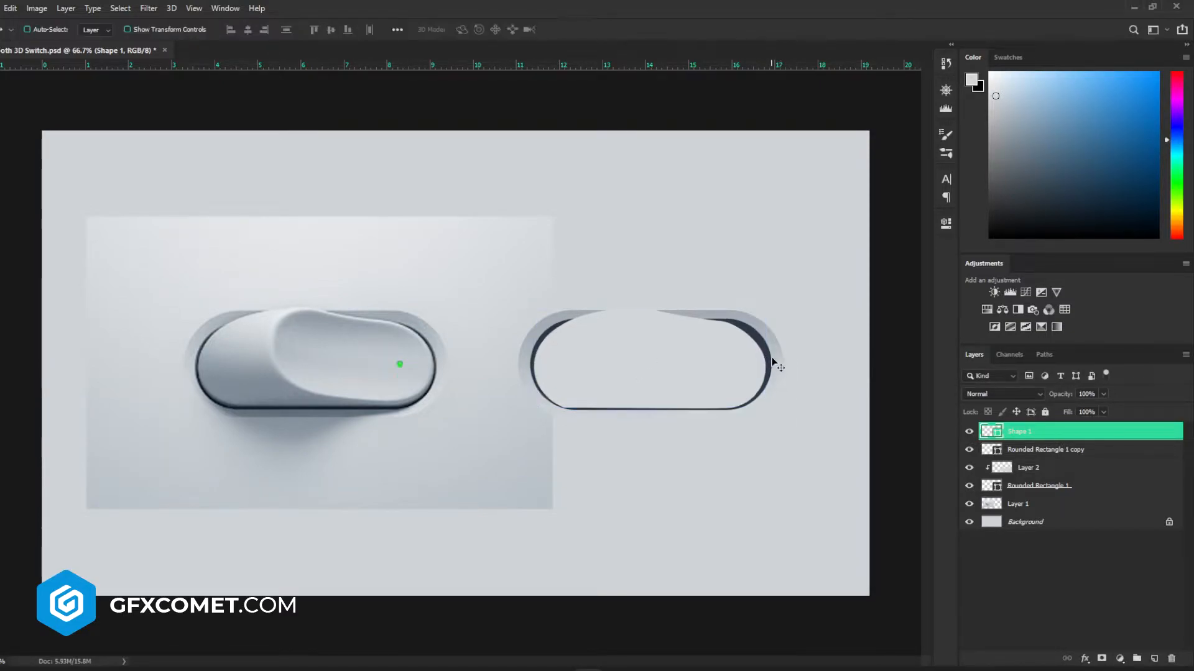
pyautogui.hotkey('ctrl', 't')
pyautogui.moveTo(761, 359); pyautogui.dragTo(765, 359)
pyautogui.hotkey('ctrl', '+')
pyautogui.press('Return')
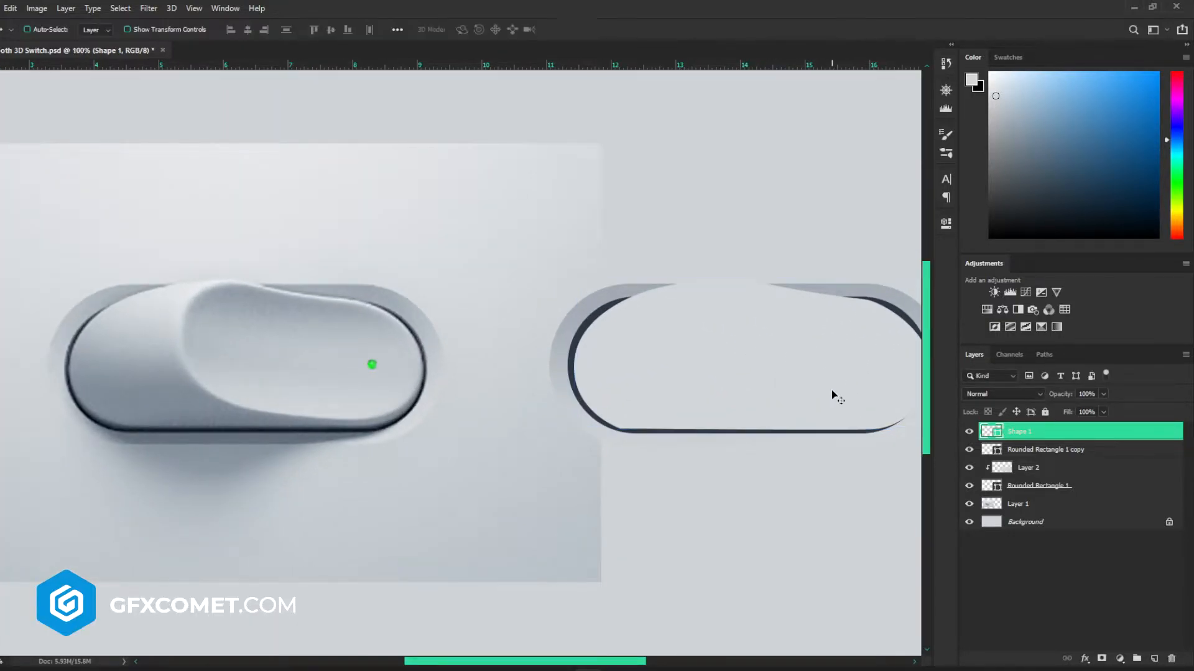
pyautogui.moveTo(835, 395); pyautogui.dragTo(668, 392)
pyautogui.hotkey('ctrl', 't')
pyautogui.moveTo(732, 358); pyautogui.dragTo(331, 345)
pyautogui.press('Return')
pyautogui.hotkey('ctrl', '+')
pyautogui.hotkey('ctrl', 't')
pyautogui.moveTo(499, 341); pyautogui.dragTo(503, 340)
pyautogui.press('Return')
pyautogui.moveTo(389, 350); pyautogui.dragTo(466, 360)
pyautogui.hotkey('ctrl', '-')
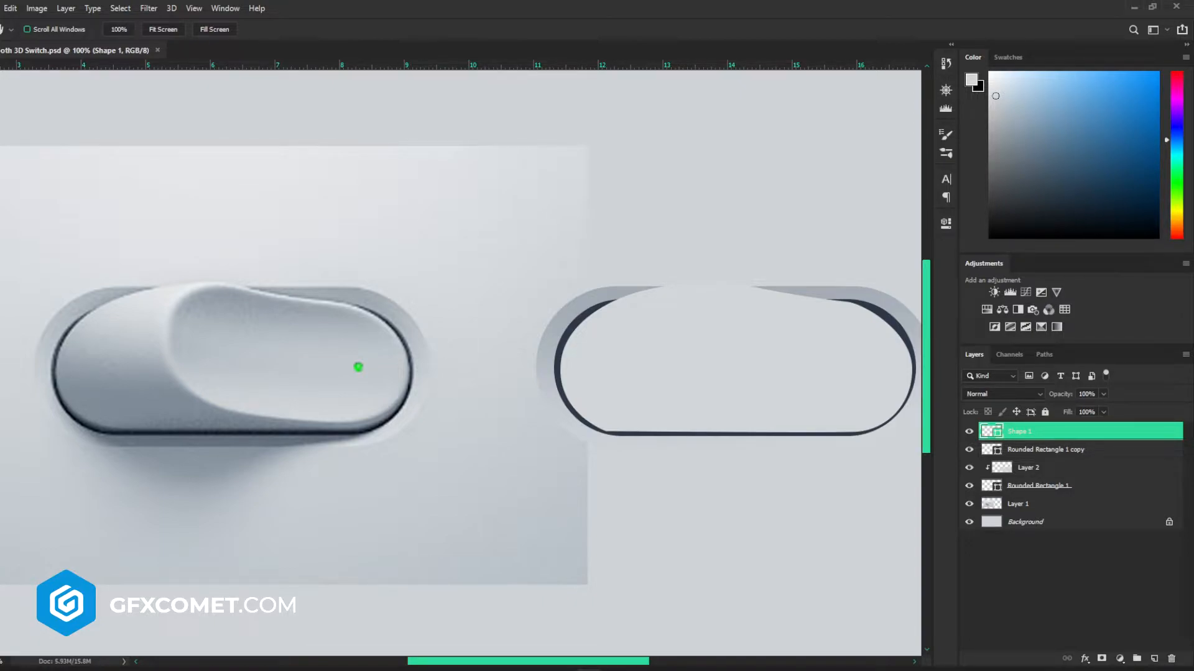
# - On a new layer, trace the scooped face of the reference switch as a closed Pen path
pyautogui.press('p')
pyautogui.click(1153, 659)
pyautogui.press('d')
pyautogui.click(246, 290)
pyautogui.moveTo(169, 316); pyautogui.dragTo(154, 360)
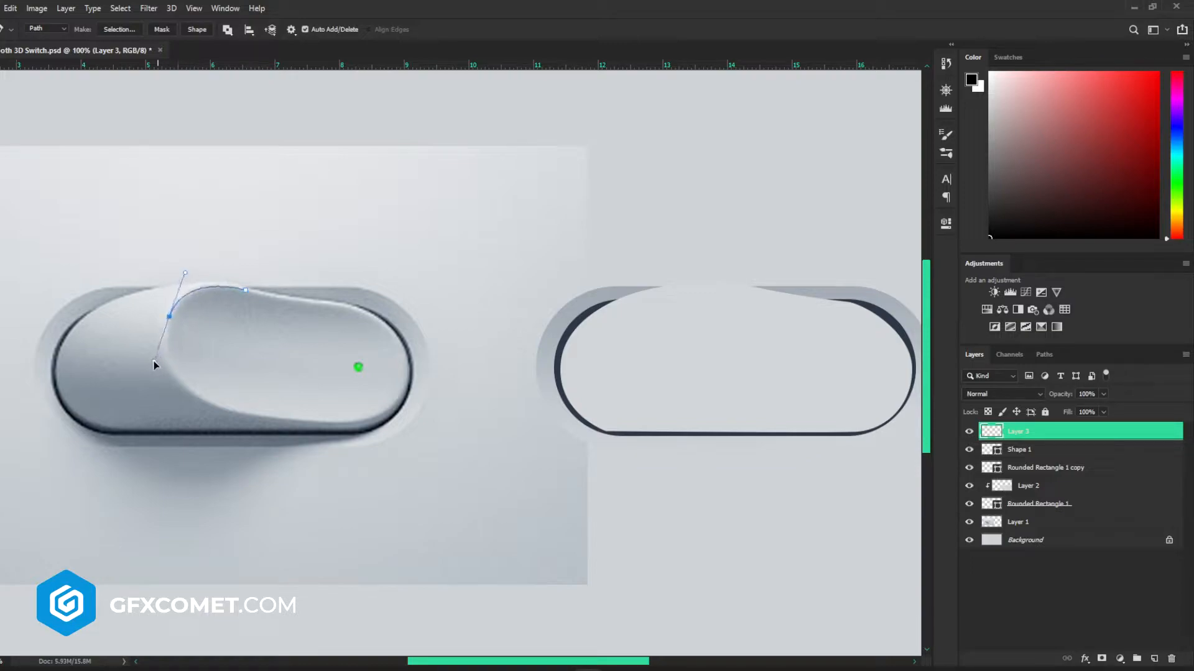
pyautogui.click(202, 397)
pyautogui.moveTo(321, 422); pyautogui.dragTo(415, 429)
pyautogui.keyDown('alt'); pyautogui.click(321, 422); pyautogui.keyUp('alt')
pyautogui.moveTo(409, 377); pyautogui.dragTo(427, 329)
pyautogui.keyDown('alt'); pyautogui.click(409, 378); pyautogui.keyUp('alt')
pyautogui.moveTo(347, 305); pyautogui.dragTo(273, 283)
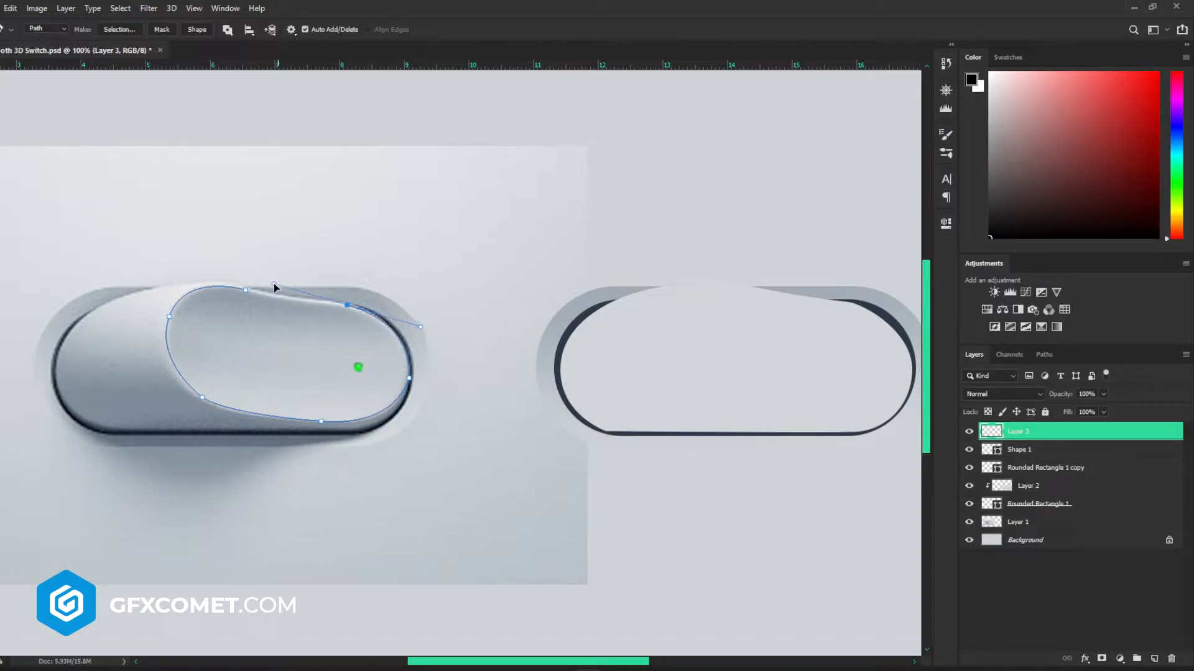
pyautogui.keyDown('alt'); pyautogui.click(347, 304); pyautogui.keyUp('alt')
pyautogui.click(247, 291)
# - Convert the scoop path into a shape, move it onto the new switch body and fill it with color #9aa3ae
pyautogui.click(195, 29)
pyautogui.press('v')
pyautogui.moveTo(278, 399); pyautogui.dragTo(755, 410)
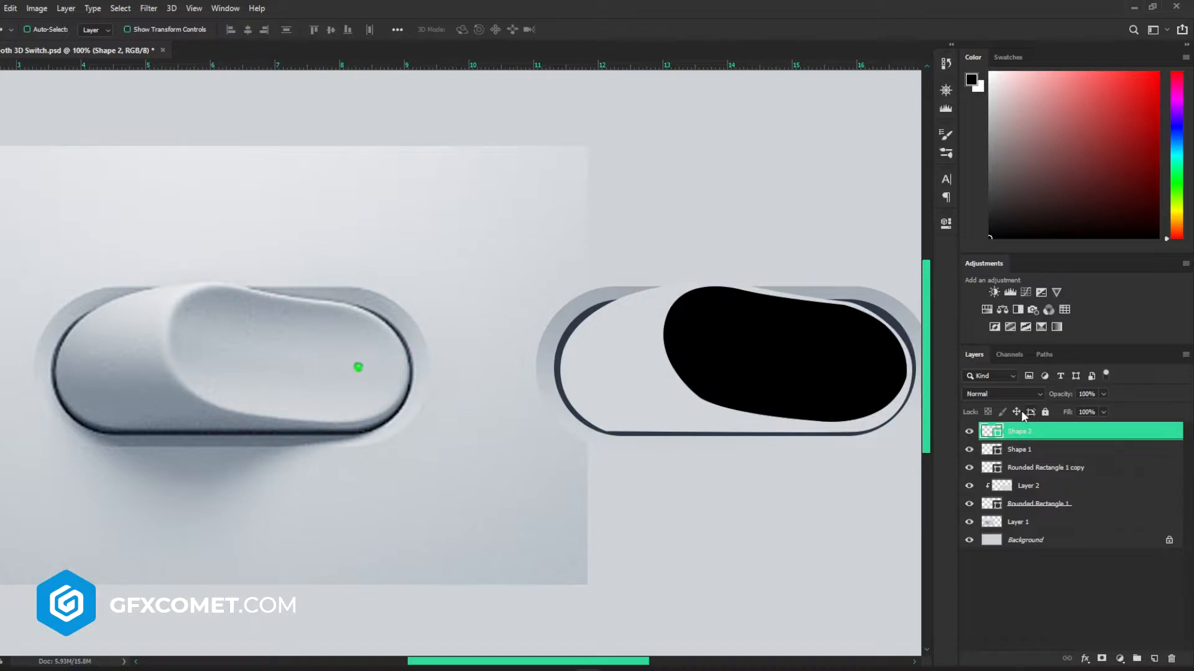
pyautogui.doubleClick(992, 431)
pyautogui.click(862, 432)
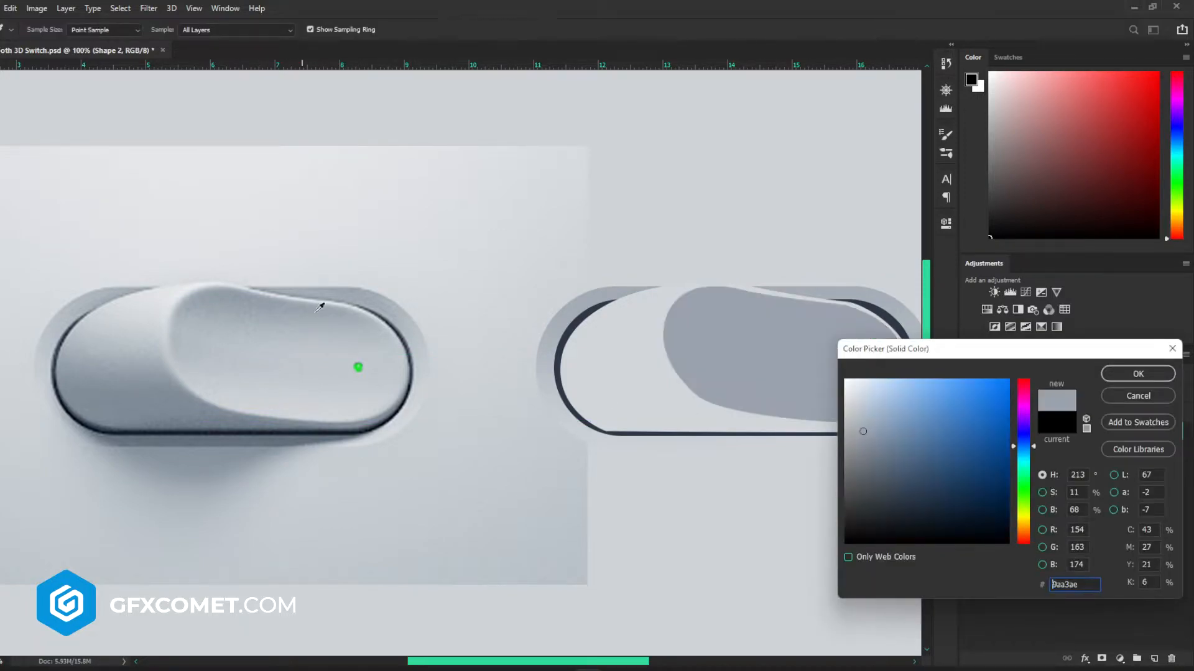
pyautogui.click(1137, 374)
# - Clip a new layer to Shape 2 and brush light gray sampled from the reference over the scoop's lower part
pyautogui.click(1155, 658)
pyautogui.keyDown('alt'); pyautogui.click(1045, 440); pyautogui.keyUp('alt')
pyautogui.press('b')
pyautogui.keyDown('alt'); pyautogui.click(271, 406); pyautogui.keyUp('alt')
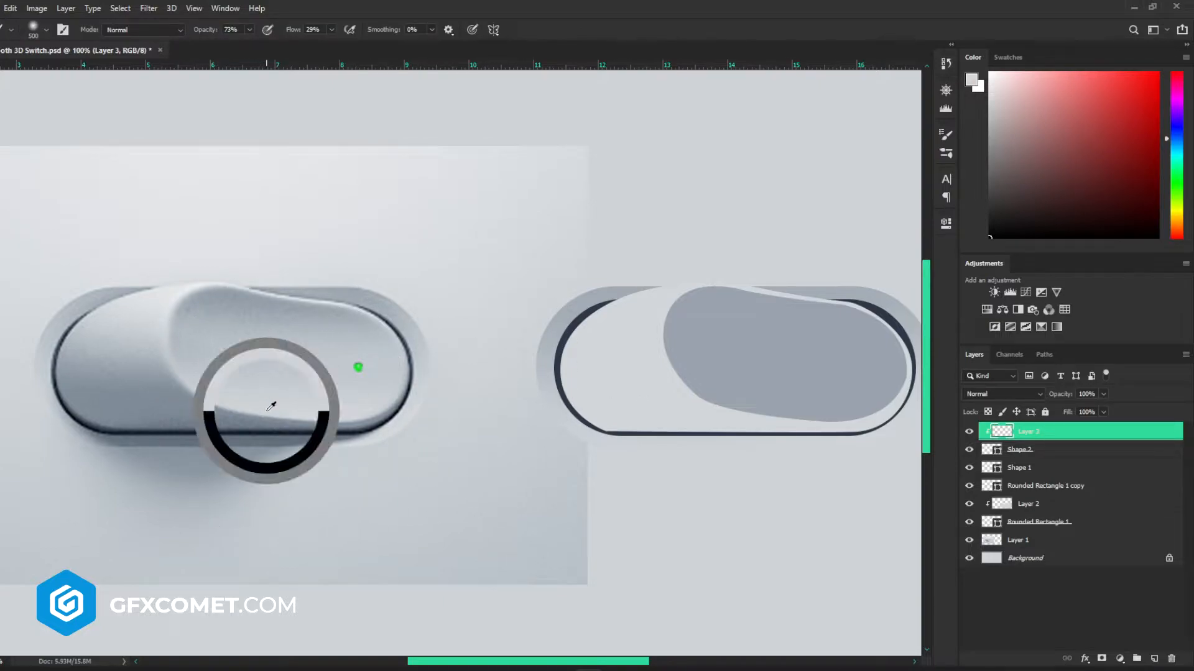
pyautogui.moveTo(690, 491)
pyautogui.mouseDown()
pyautogui.moveTo(771, 448)
pyautogui.moveTo(521, 439)
pyautogui.moveTo(659, 373)
pyautogui.mouseUp()
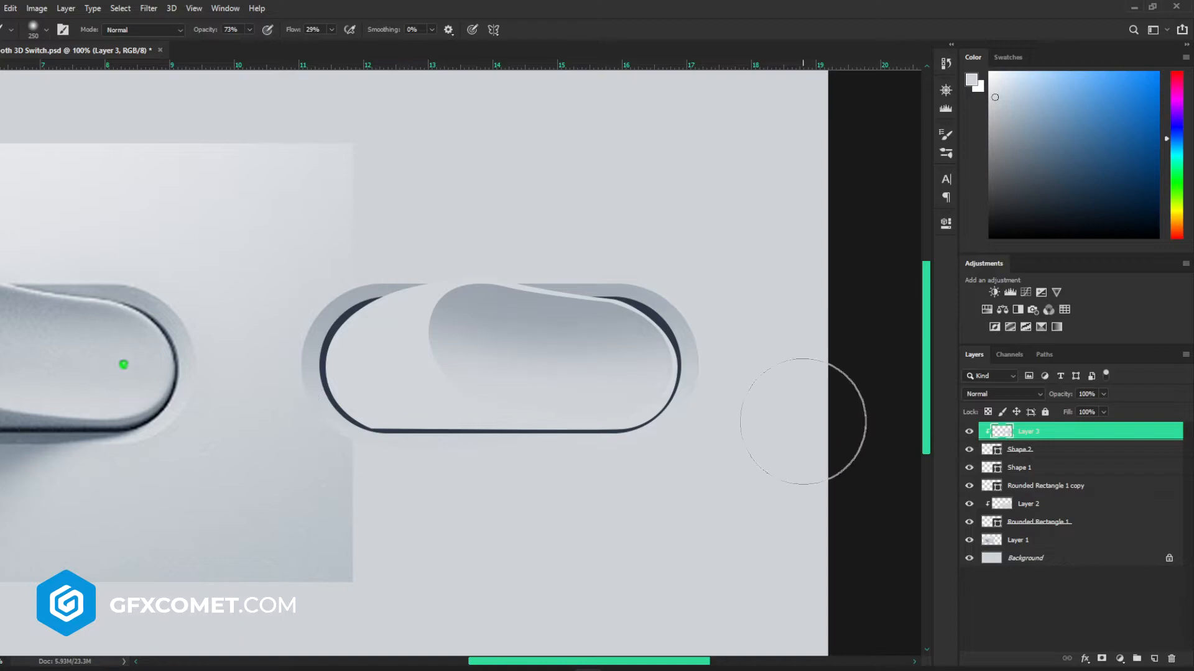
pyautogui.moveTo(516, 408); pyautogui.dragTo(622, 408)
pyautogui.hotkey('ctrl', '-')
pyautogui.press('v')
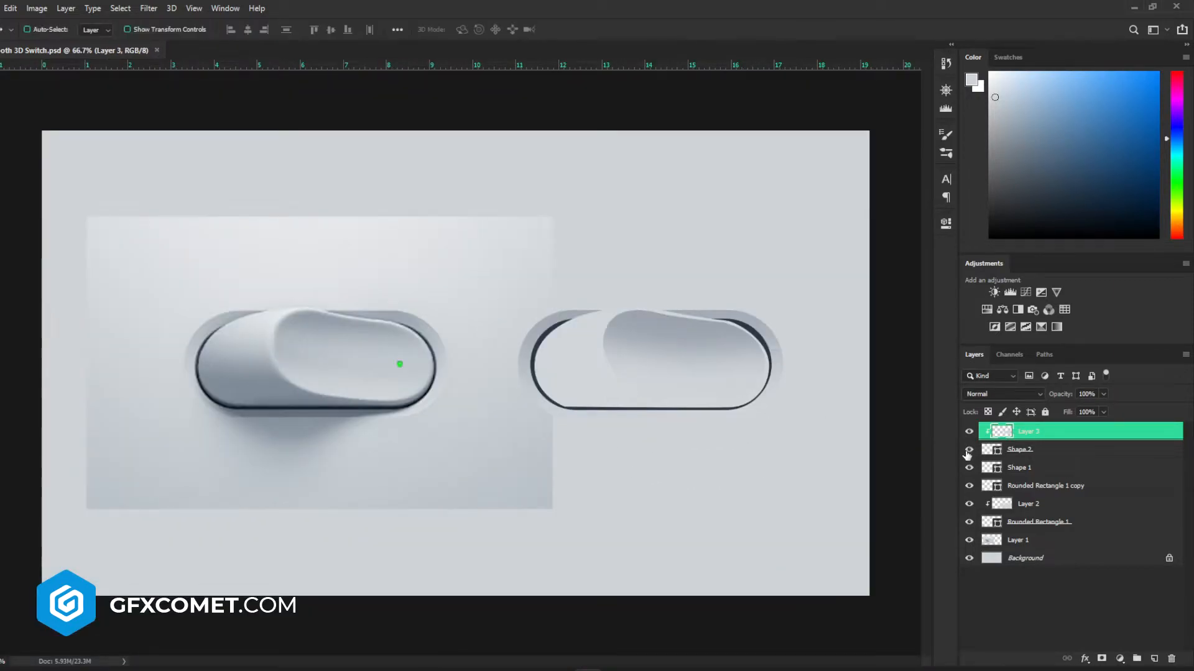
# - Add a Bevel & Emboss effect to Shape 1 and set its highlight mode to Normal
pyautogui.click(1026, 450)
pyautogui.doubleClick(1107, 467)
pyautogui.moveTo(747, 236); pyautogui.dragTo(878, 239)
pyautogui.click(879, 288)
pyautogui.moveTo(1055, 331); pyautogui.dragTo(1056, 332)
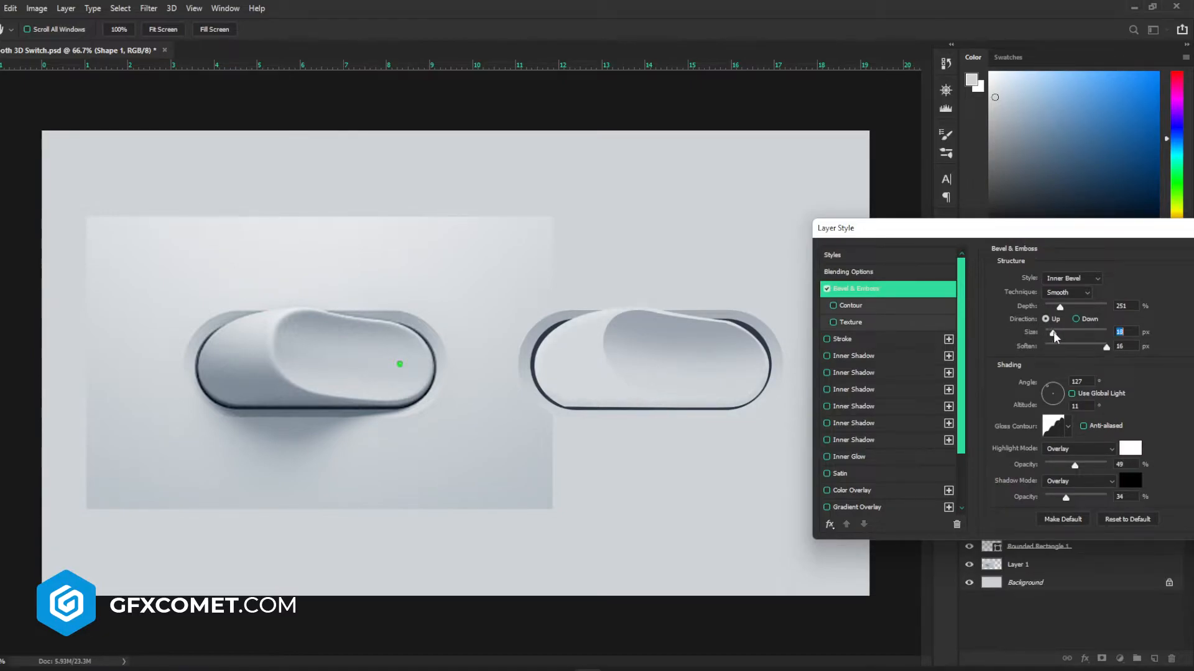
pyautogui.click(1079, 448)
pyautogui.click(1061, 354)
# - Set Shape 1's bevel to size 4 px, soften 8 px, angle 96°, altitude 32°, highlight opacity 10% and shadow opacity 17%
pyautogui.click(1125, 498)
pyautogui.moveTo(1052, 332)
pyautogui.mouseDown()
pyautogui.moveTo(1102, 346)
pyautogui.moveTo(1073, 348)
pyautogui.mouseUp()
pyautogui.moveTo(1060, 395); pyautogui.dragTo(1053, 390)
pyautogui.moveTo(1064, 500)
pyautogui.mouseDown()
pyautogui.moveTo(1045, 464)
pyautogui.moveTo(1119, 473)
pyautogui.mouseUp()
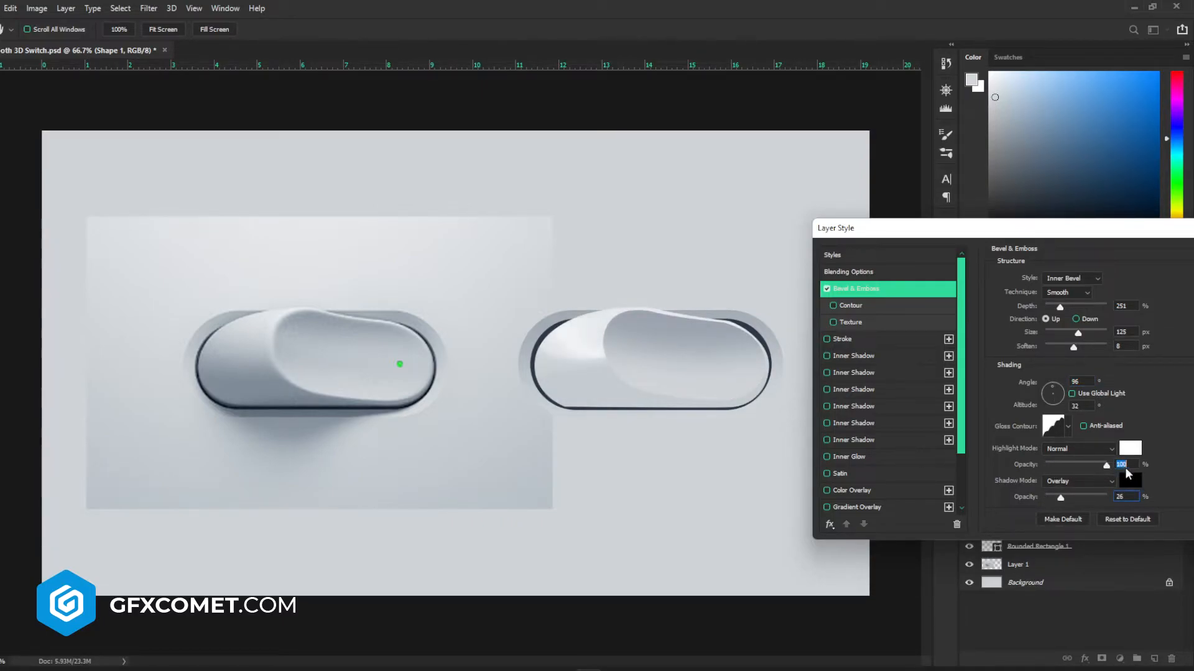
pyautogui.moveTo(1078, 334); pyautogui.dragTo(1047, 333)
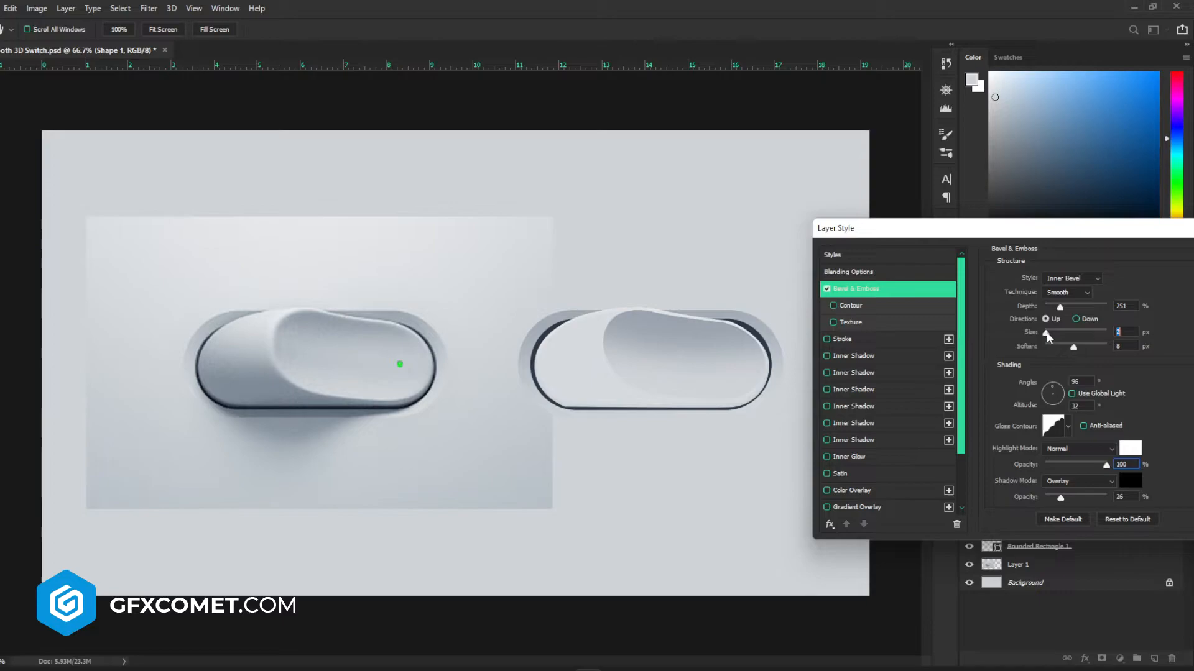
pyautogui.click(1061, 497)
pyautogui.press('Return')
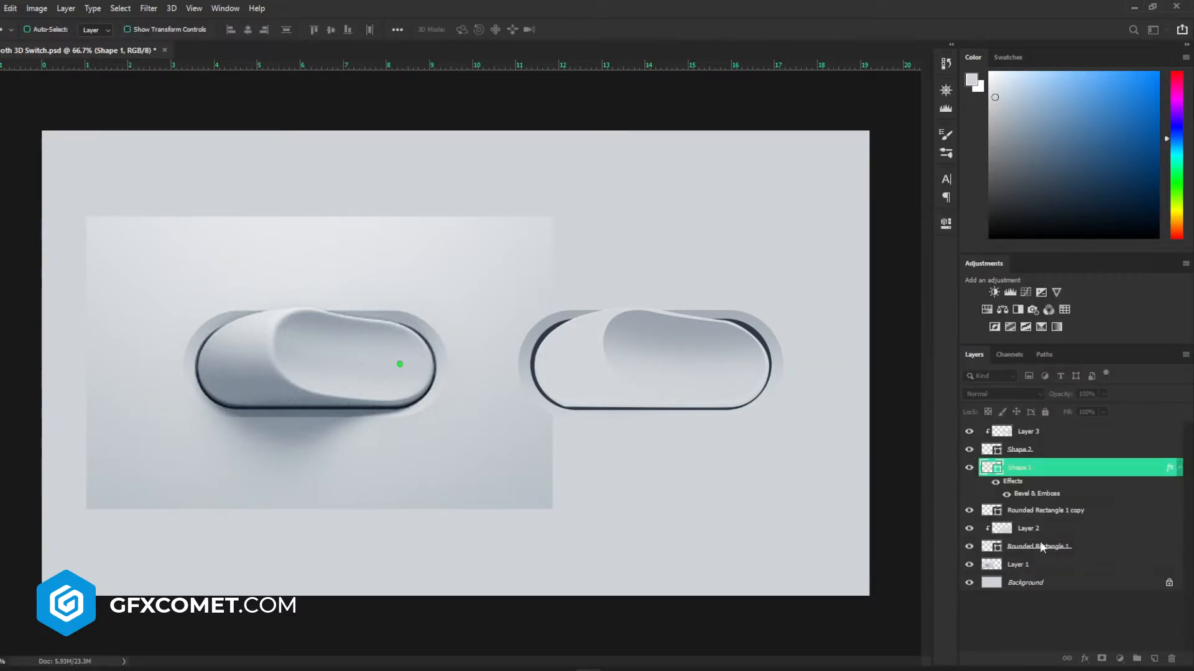
# - Clip a new layer to Shape 1 and brush sampled gray shading over the lower body and a light tone along the upper edge
pyautogui.click(1154, 659)
pyautogui.keyDown('alt'); pyautogui.click(1042, 476); pyautogui.keyUp('alt')
pyautogui.press('b')
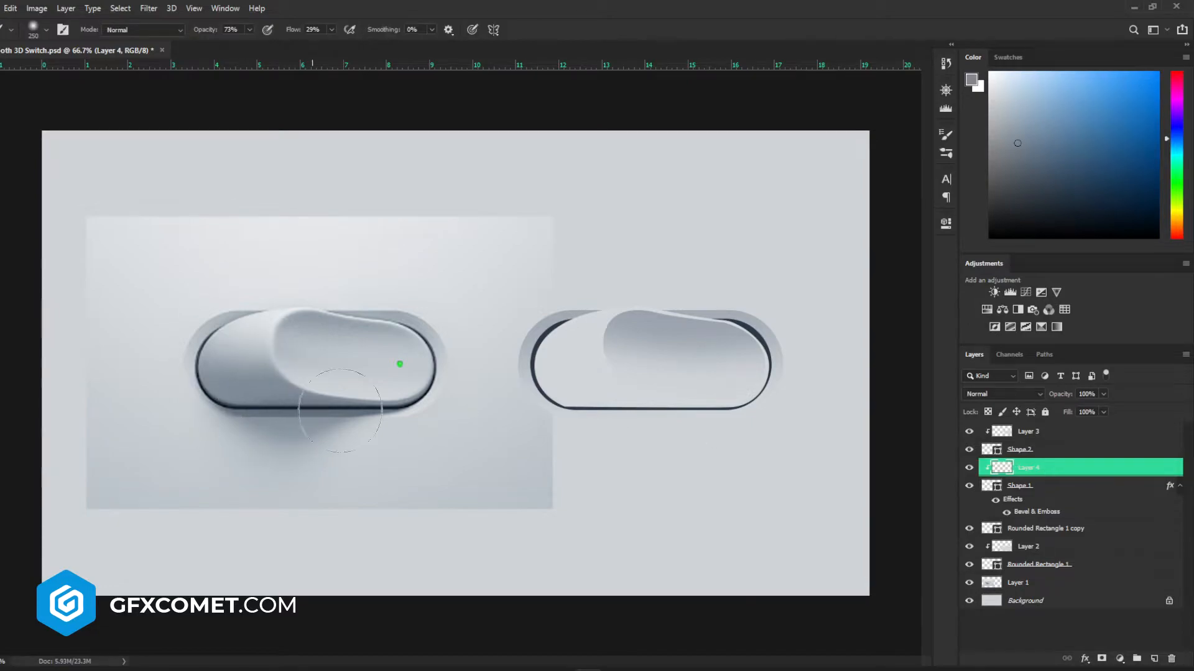
pyautogui.press(']')
pyautogui.press(']')
pyautogui.press('[')
pyautogui.press('[')
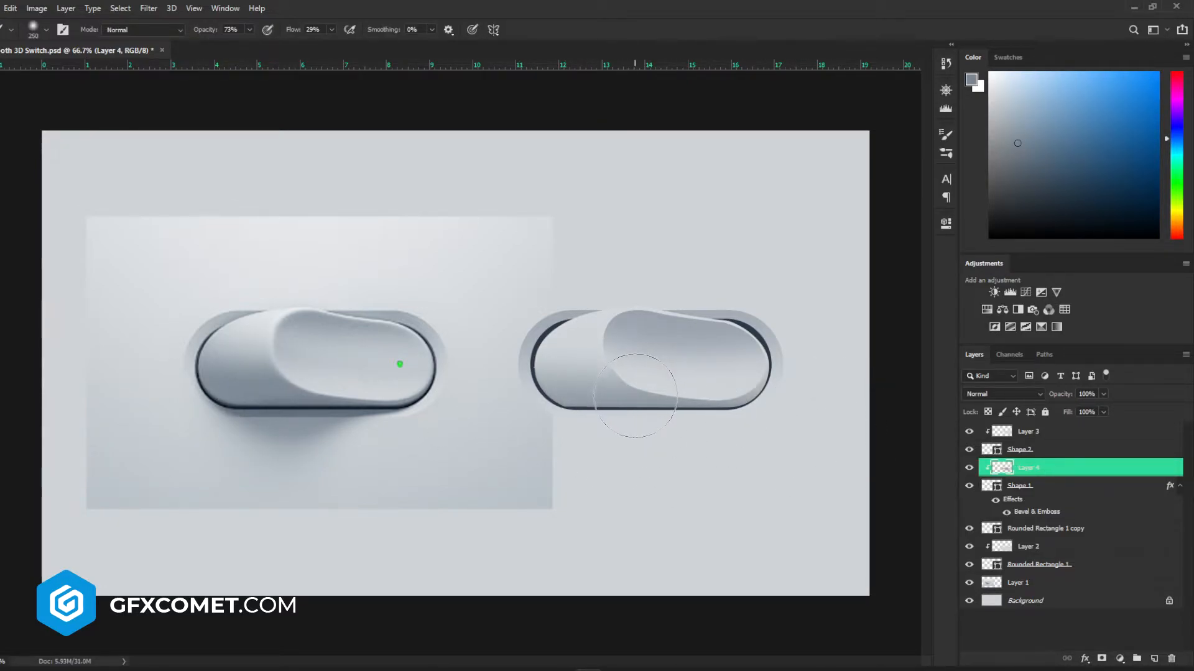
pyautogui.press(']')
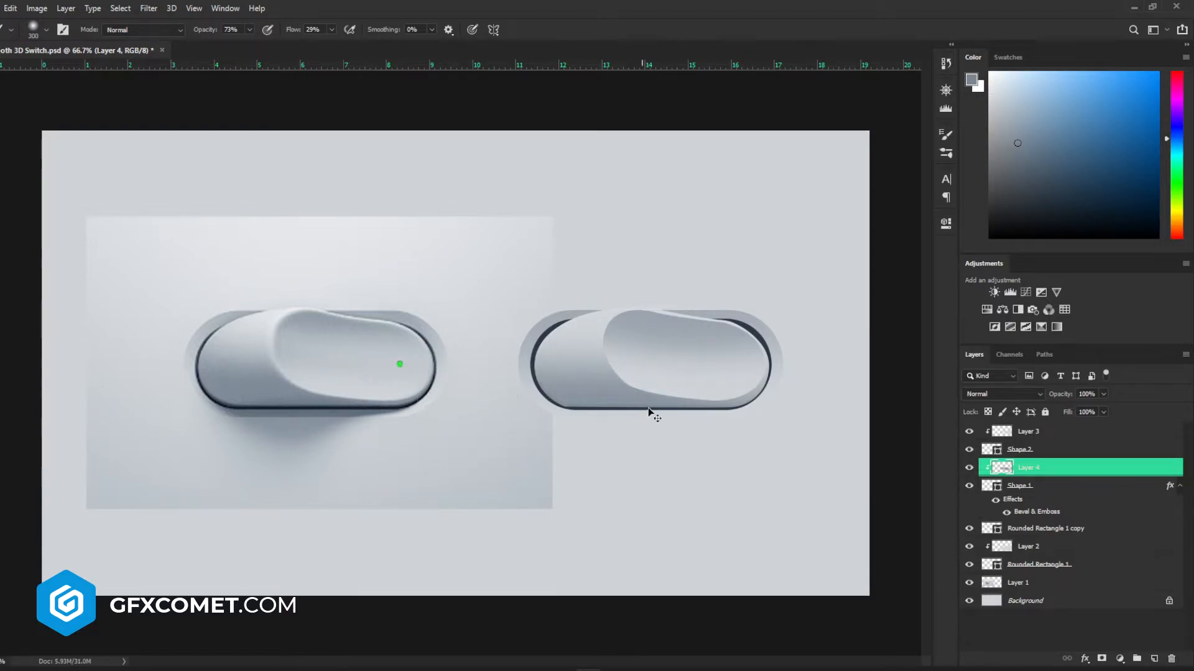
pyautogui.keyDown('alt'); pyautogui.click(287, 307); pyautogui.keyUp('alt')
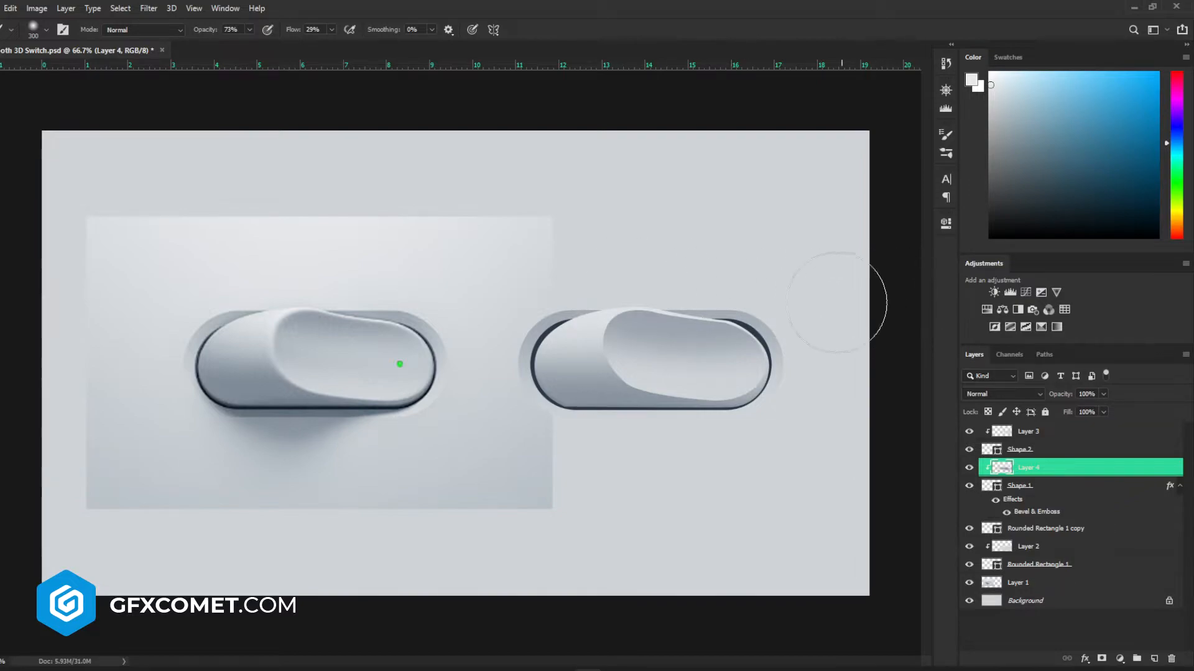
pyautogui.press('v')
# - Clip another layer to Shape 1, brush a dark tone sampled from the reference along the body's lower edge, save, and compare with the layer hidden
pyautogui.press('b')
pyautogui.keyDown('alt'); pyautogui.click(230, 401); pyautogui.keyUp('alt')
pyautogui.click(1154, 658)
pyautogui.keyDown('alt'); pyautogui.click(1018, 486); pyautogui.keyUp('alt')
pyautogui.press('[')
pyautogui.press(']')
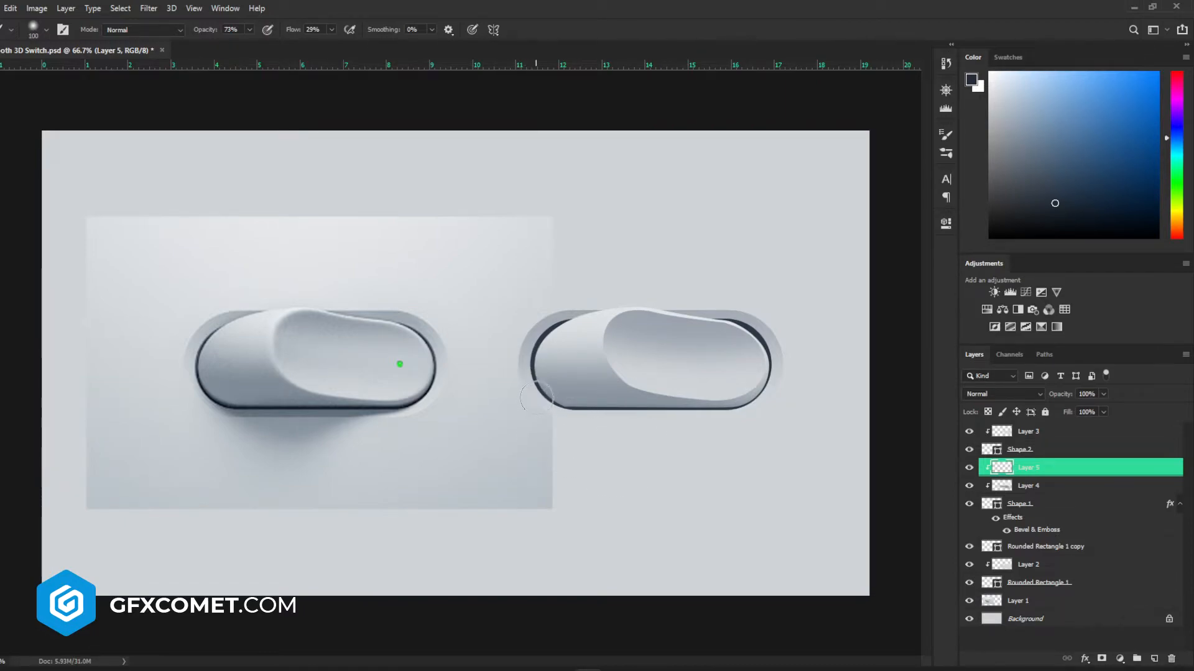
pyautogui.press(']')
pyautogui.moveTo(570, 419)
pyautogui.mouseDown()
pyautogui.moveTo(652, 428)
pyautogui.moveTo(779, 401)
pyautogui.mouseUp()
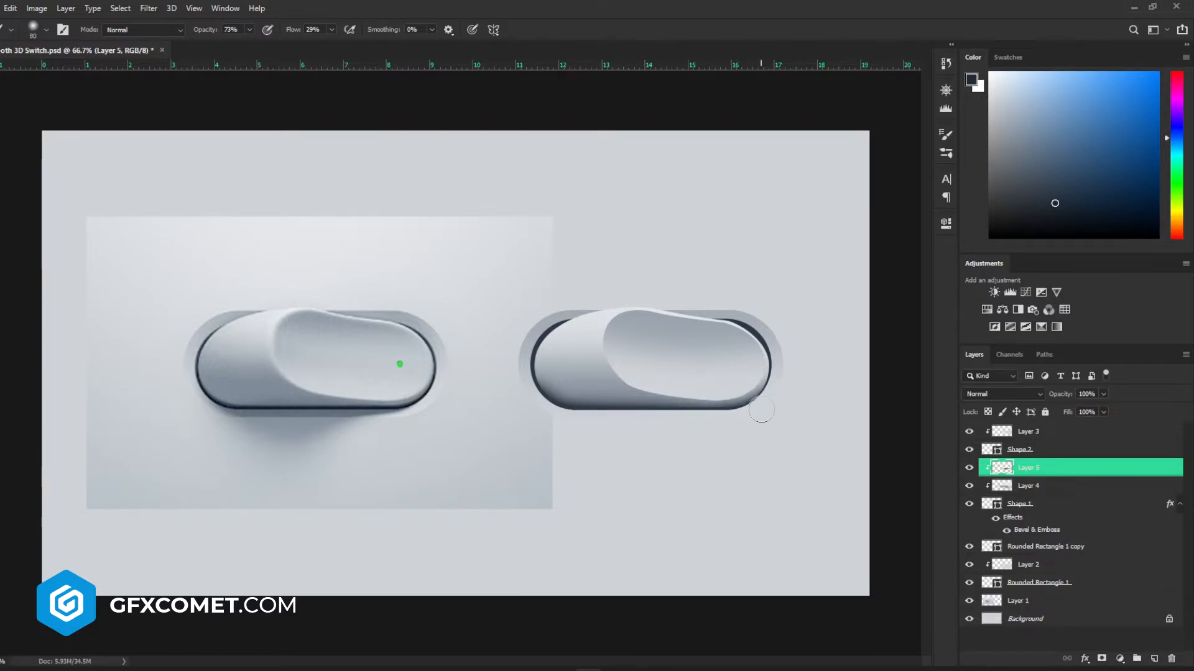
pyautogui.press('v')
pyautogui.hotkey('ctrl', 's')
pyautogui.click(968, 468)
pyautogui.click(969, 467)
# - Add a Pillow Emboss bevel to Shape 2 with size 18 px and highlight and shadow opacity at 100%
pyautogui.doubleClick(1082, 450)
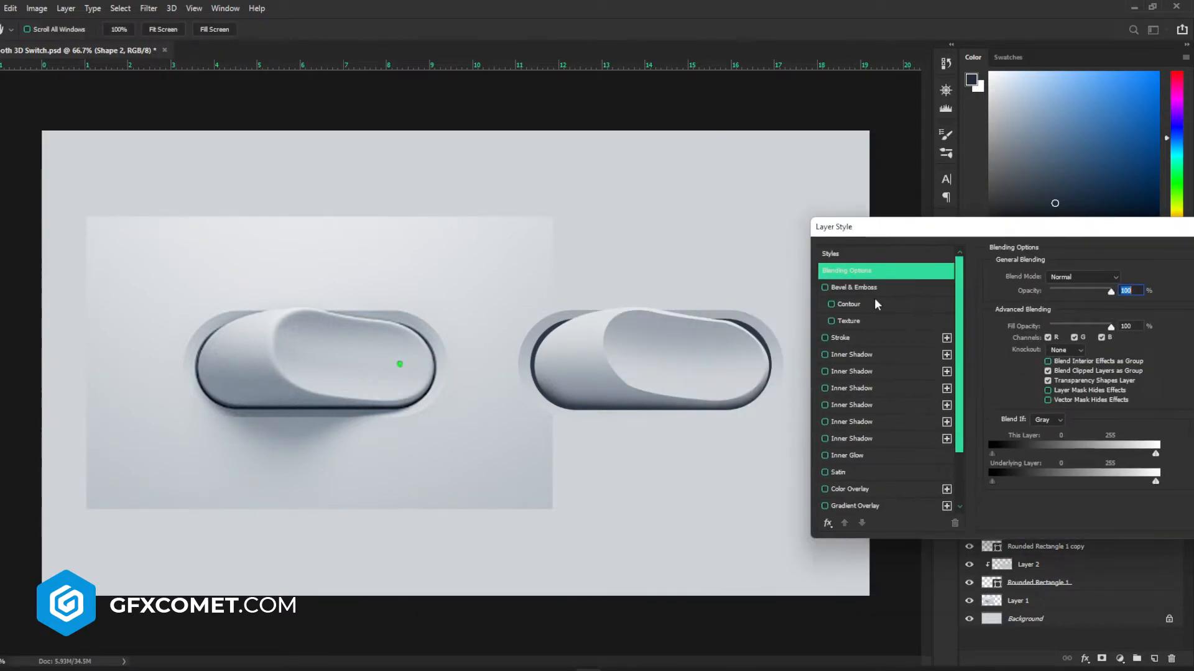
pyautogui.click(853, 287)
pyautogui.click(1068, 277)
pyautogui.click(1060, 305)
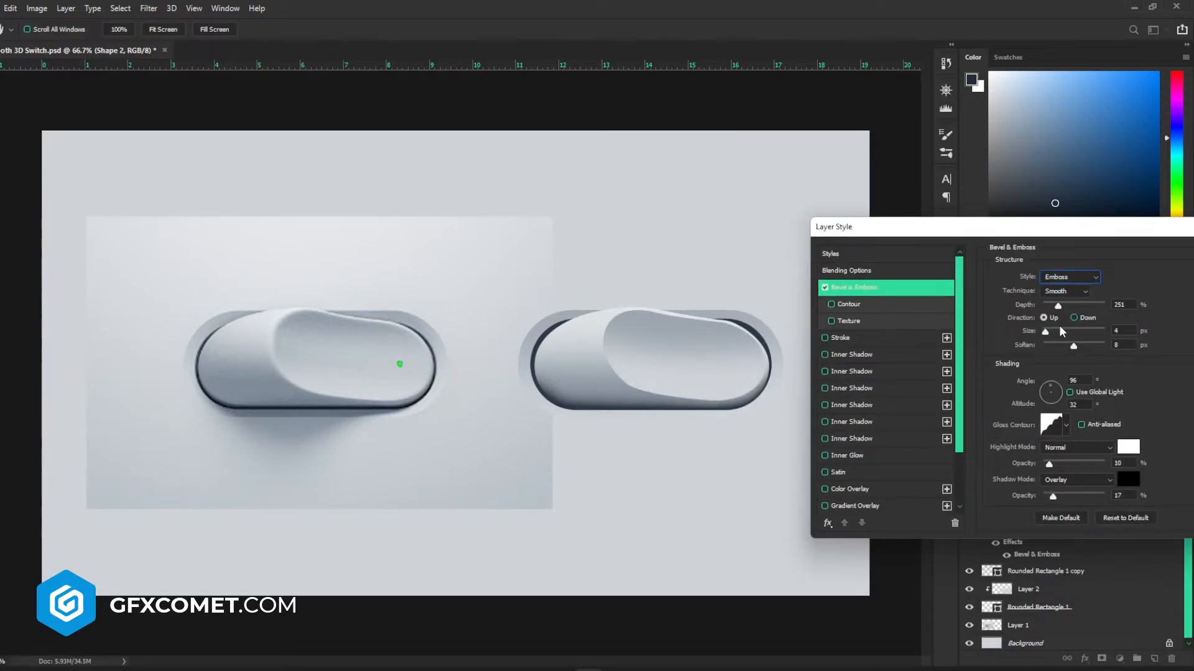
pyautogui.moveTo(1047, 331); pyautogui.dragTo(1059, 332)
pyautogui.moveTo(1049, 463); pyautogui.dragTo(1104, 463)
pyautogui.moveTo(1052, 496); pyautogui.dragTo(1104, 495)
pyautogui.moveTo(1059, 332); pyautogui.dragTo(1051, 331)
pyautogui.click(1068, 277)
pyautogui.click(1063, 316)
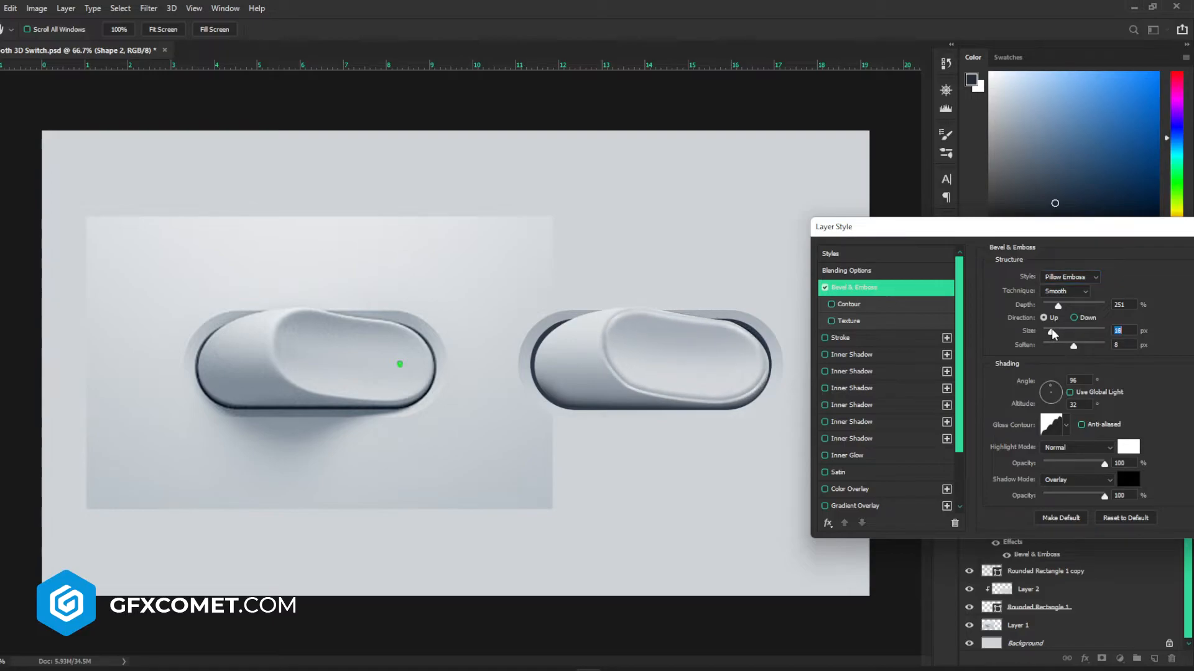
# - Give Shape 2's bevel a linear gloss contour, angle 139°, altitude 0°, size 21 px and highlight opacity 43%
pyautogui.click(1066, 424)
pyautogui.click(1162, 496)
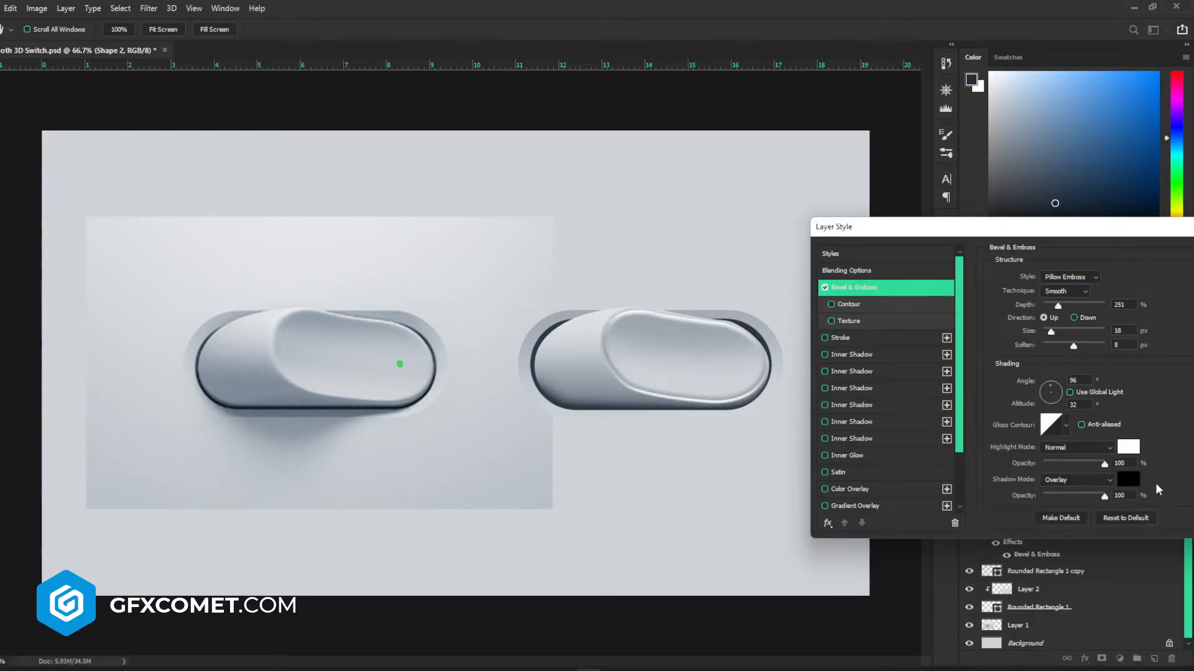
pyautogui.moveTo(1048, 398); pyautogui.dragTo(1043, 389)
pyautogui.moveTo(1051, 331); pyautogui.dragTo(1052, 331)
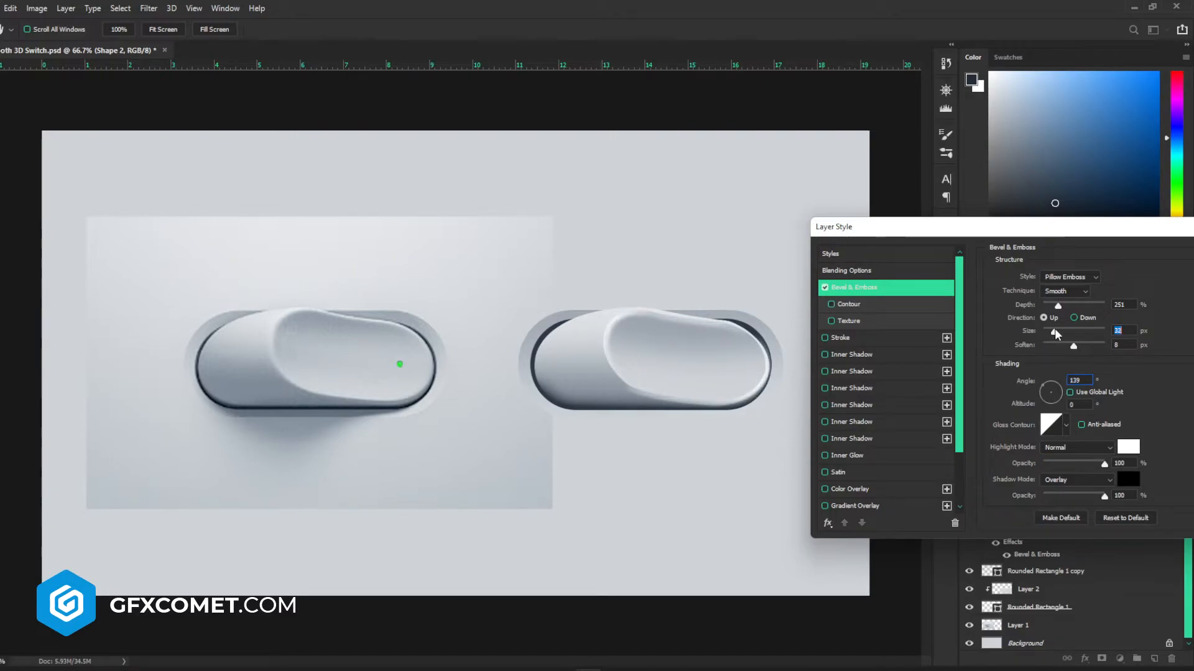
pyautogui.moveTo(1105, 463); pyautogui.dragTo(1076, 469)
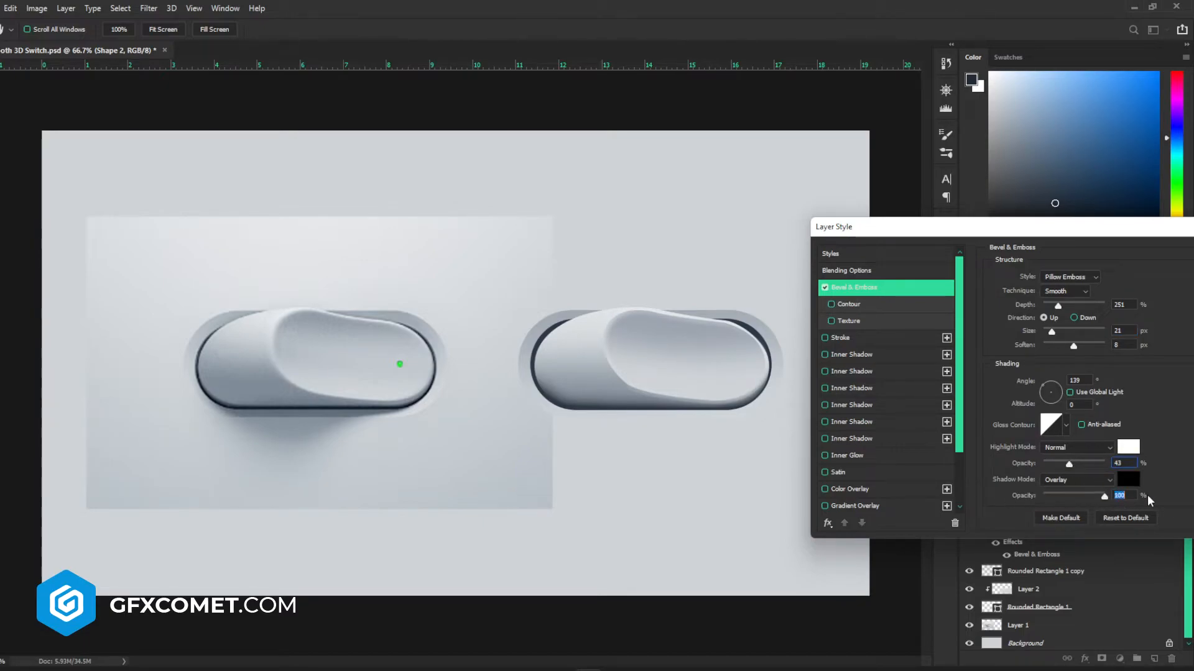
# - Change Shape 2's bevel to Emboss with soften 10 px, highlight opacity 42% and shadow opacity 0%, and apply the layer style
pyautogui.click(1071, 277)
pyautogui.click(1069, 303)
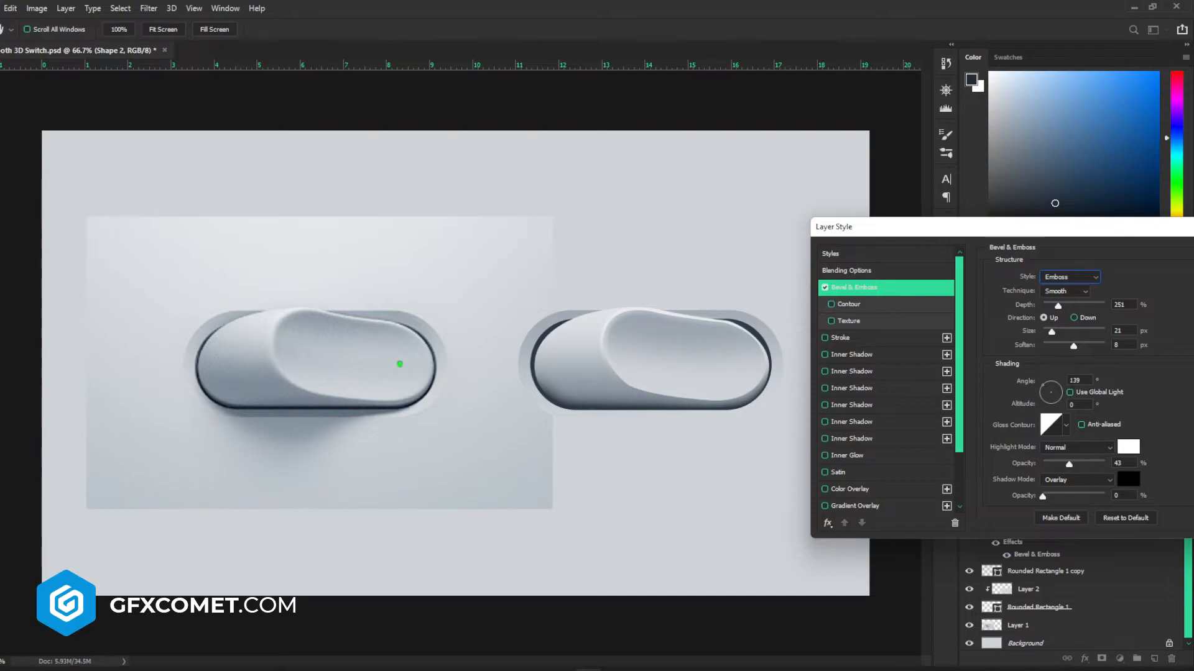
pyautogui.moveTo(1070, 463); pyautogui.dragTo(1133, 462)
pyautogui.moveTo(1074, 346)
pyautogui.mouseDown()
pyautogui.moveTo(1101, 348)
pyautogui.moveTo(1066, 348)
pyautogui.moveTo(1081, 351)
pyautogui.mouseUp()
pyautogui.moveTo(1091, 463)
pyautogui.mouseDown()
pyautogui.moveTo(1046, 468)
pyautogui.moveTo(1069, 468)
pyautogui.mouseUp()
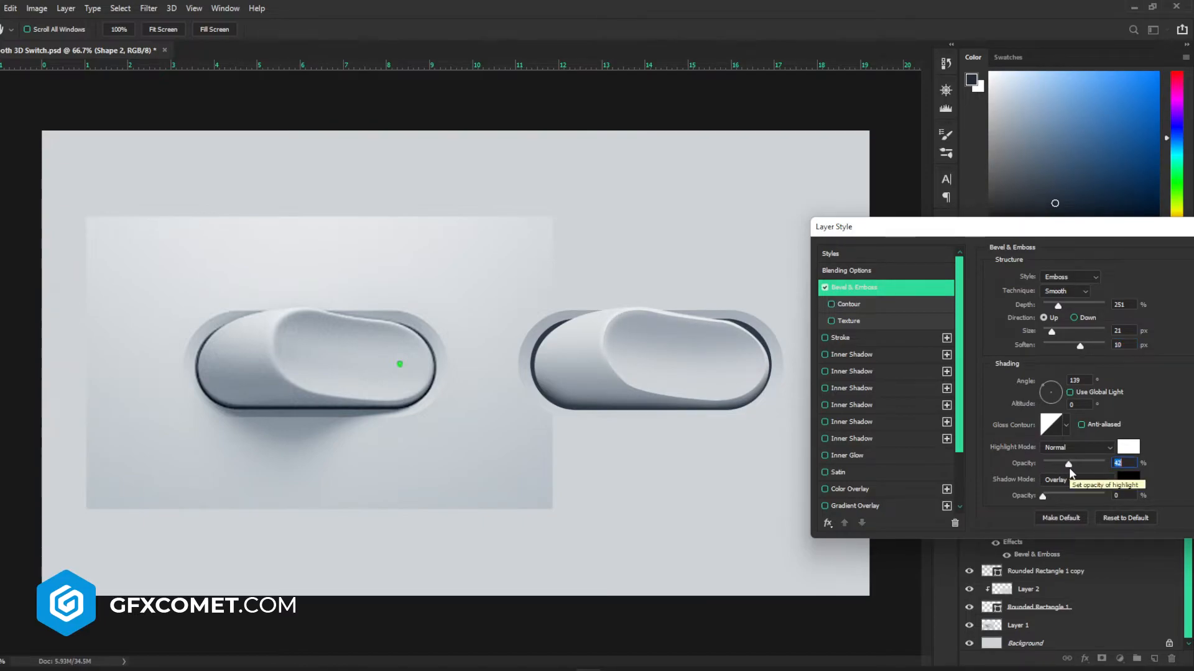
pyautogui.moveTo(1039, 227); pyautogui.dragTo(787, 229)
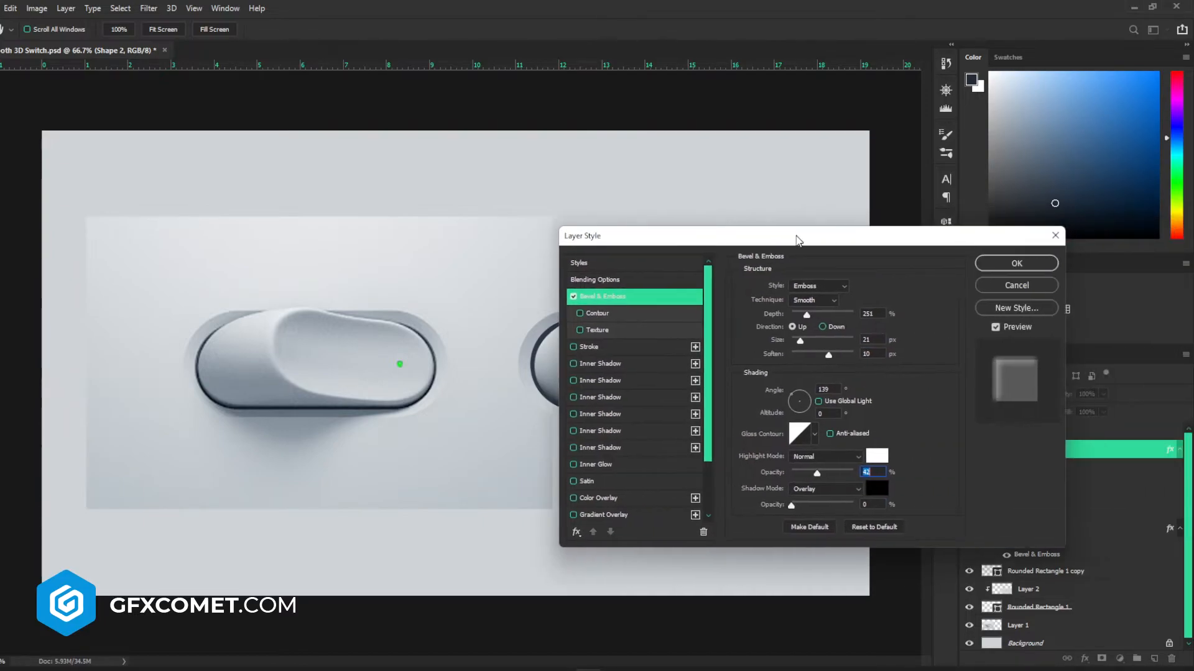
pyautogui.click(1005, 267)
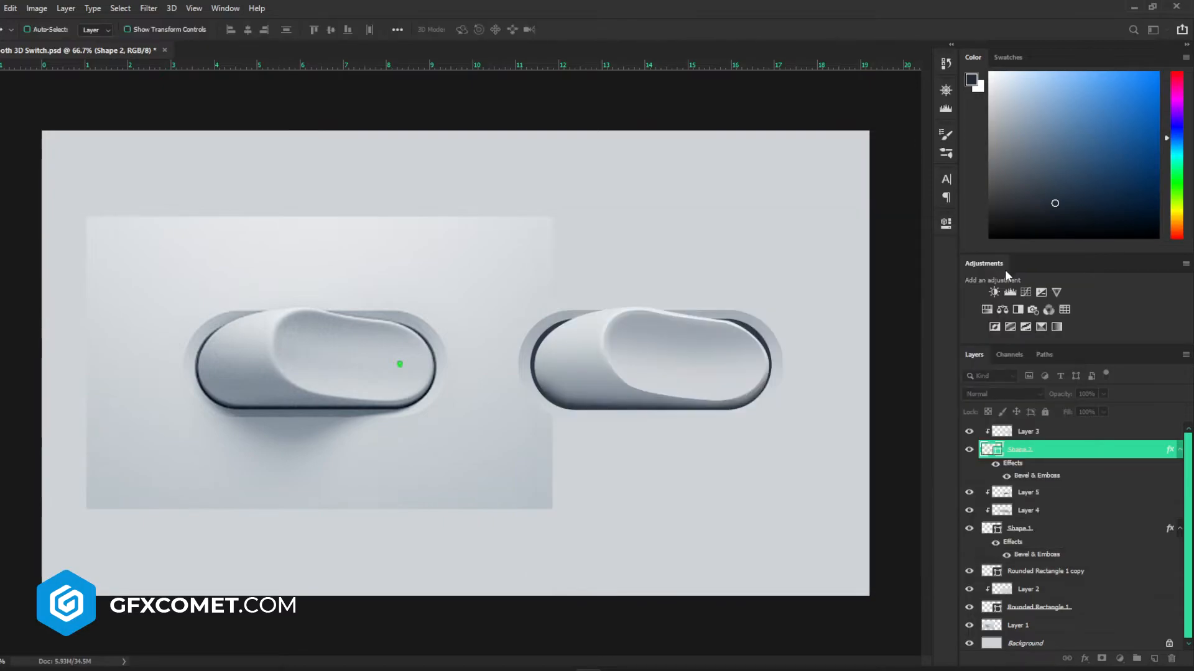
# - Clip a new layer to Rounded Rectangle 1 above Layer 2, brush gray sampled from the reference along the recess's lower rim, and save
pyautogui.keyDown('ctrl'); pyautogui.click(778, 376); pyautogui.keyUp('ctrl')
pyautogui.click(1154, 659)
pyautogui.keyDown('alt'); pyautogui.click(1072, 598); pyautogui.keyUp('alt')
pyautogui.press('b')
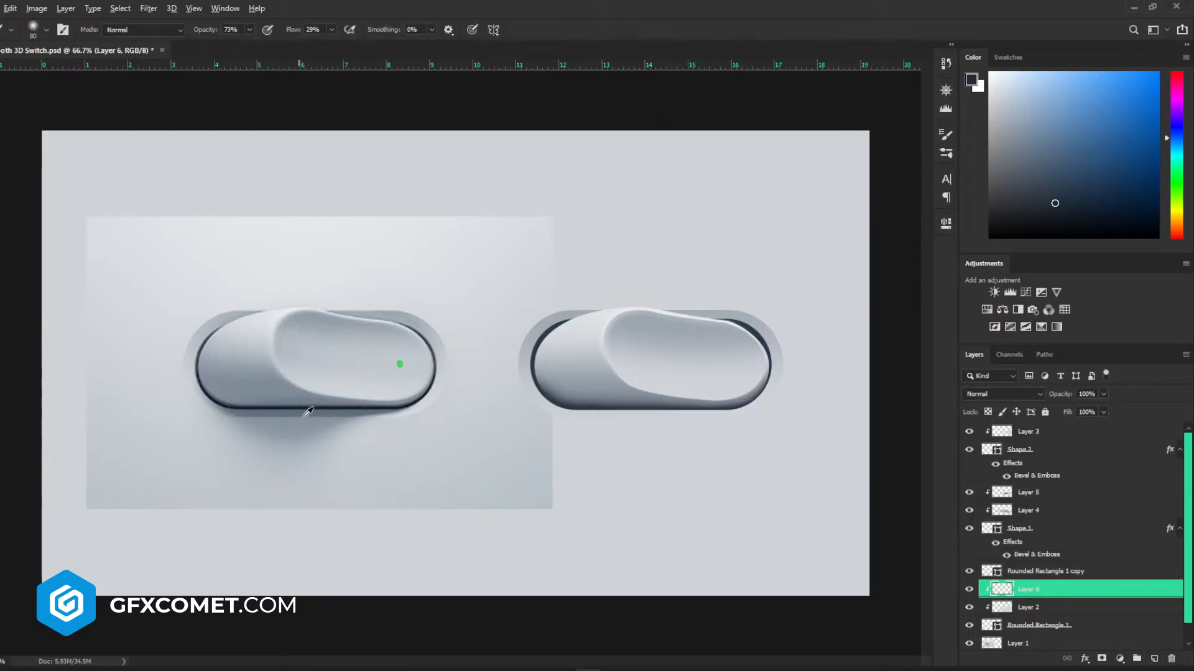
pyautogui.keyDown('alt'); pyautogui.click(313, 410); pyautogui.keyUp('alt')
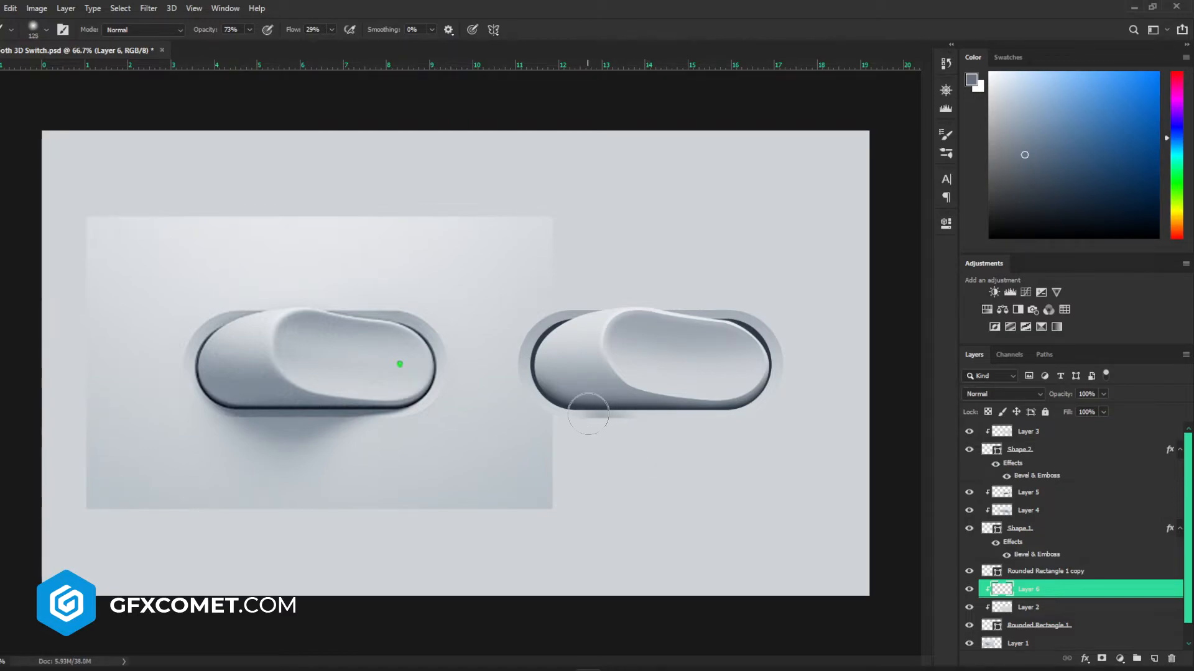
pyautogui.press(']')
pyautogui.press(']')
pyautogui.press(']')
pyautogui.press(']')
pyautogui.press(']')
pyautogui.press(']')
pyautogui.press('[')
pyautogui.press('[')
pyautogui.press('[')
pyautogui.press('[')
pyautogui.press('[')
pyautogui.press('[')
pyautogui.press('[')
pyautogui.press('[')
pyautogui.press('[')
pyautogui.press('[')
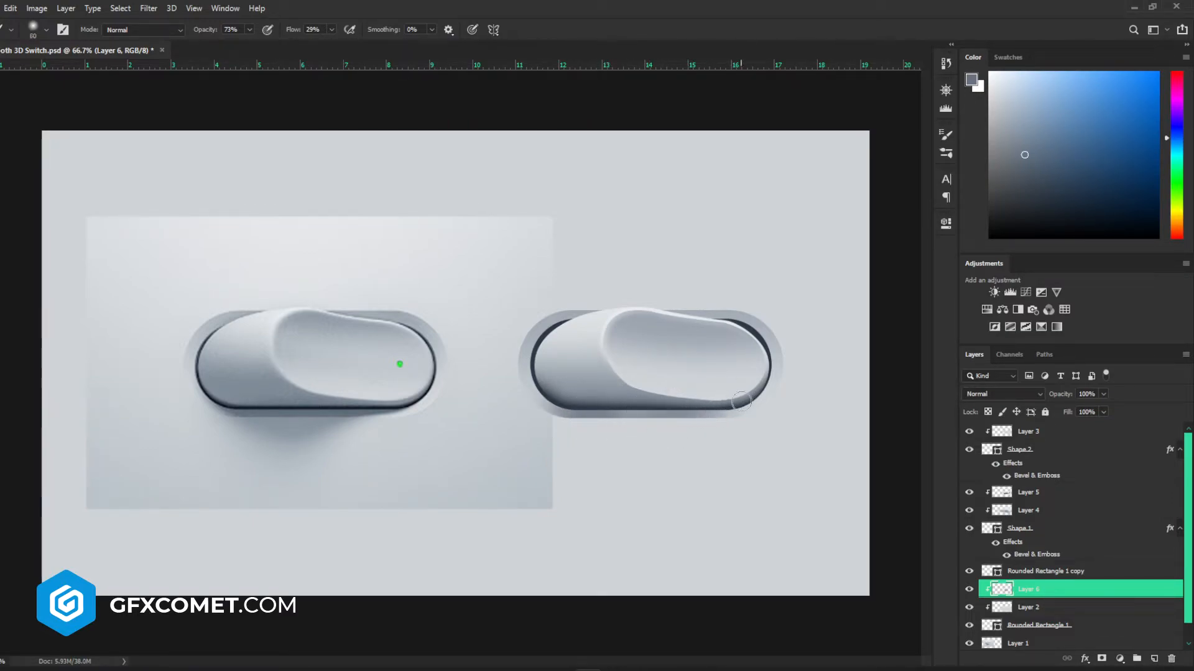
pyautogui.press(']')
pyautogui.press(']')
pyautogui.press(']')
pyautogui.press(']')
pyautogui.press(']')
pyautogui.press(']')
pyautogui.press(']')
pyautogui.press(']')
pyautogui.press(']')
pyautogui.press(']')
pyautogui.press('[')
pyautogui.press('[')
pyautogui.press('[')
pyautogui.press('[')
pyautogui.press('[')
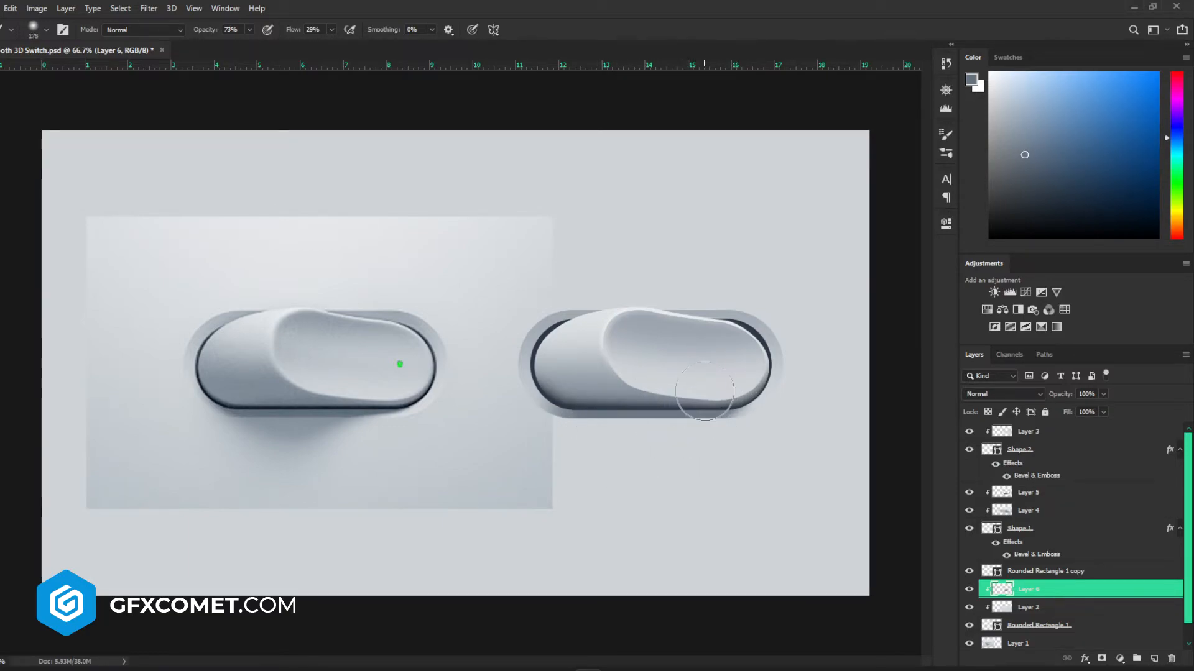
pyautogui.press('v')
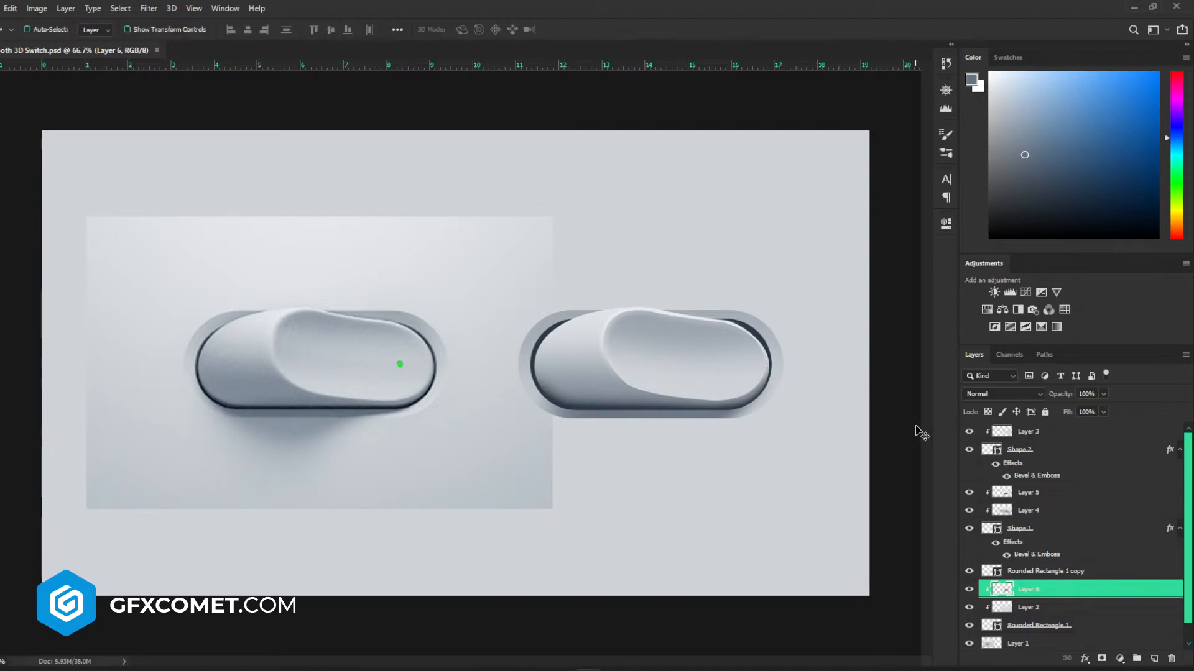
# - Soften the top surface shading on Layer 3 with the Eraser at 33% flow, and compare the switch with Shape 2 hidden
pyautogui.keyDown('ctrl'); pyautogui.click(664, 360); pyautogui.keyUp('ctrl')
pyautogui.press('e')
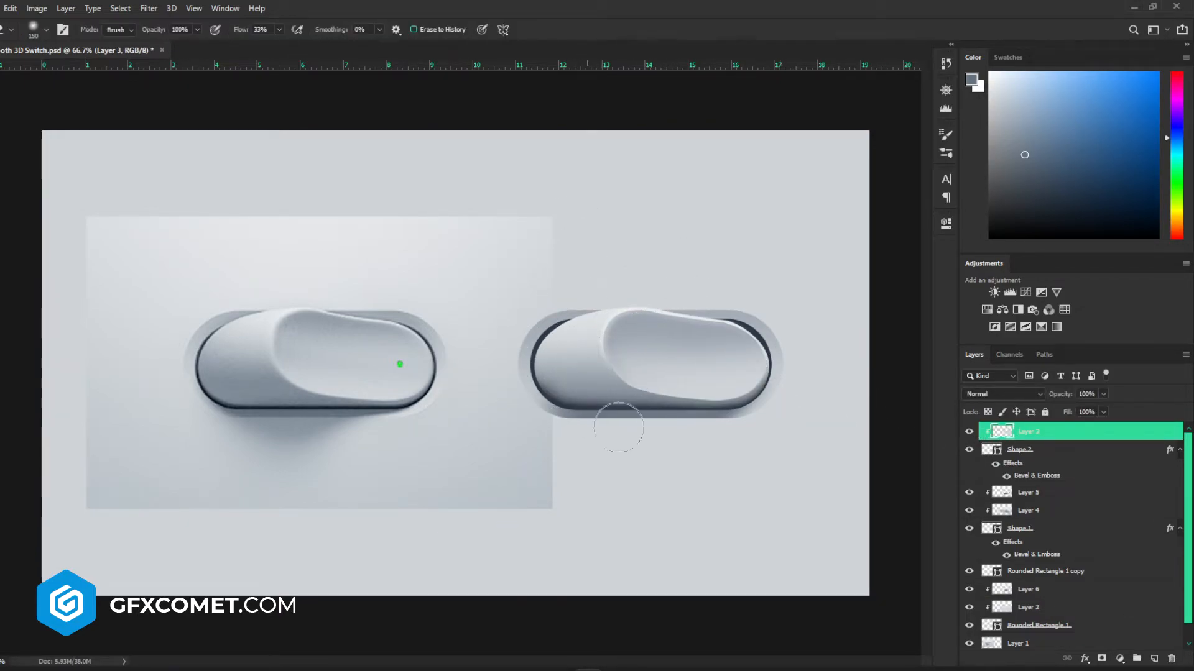
pyautogui.press('b')
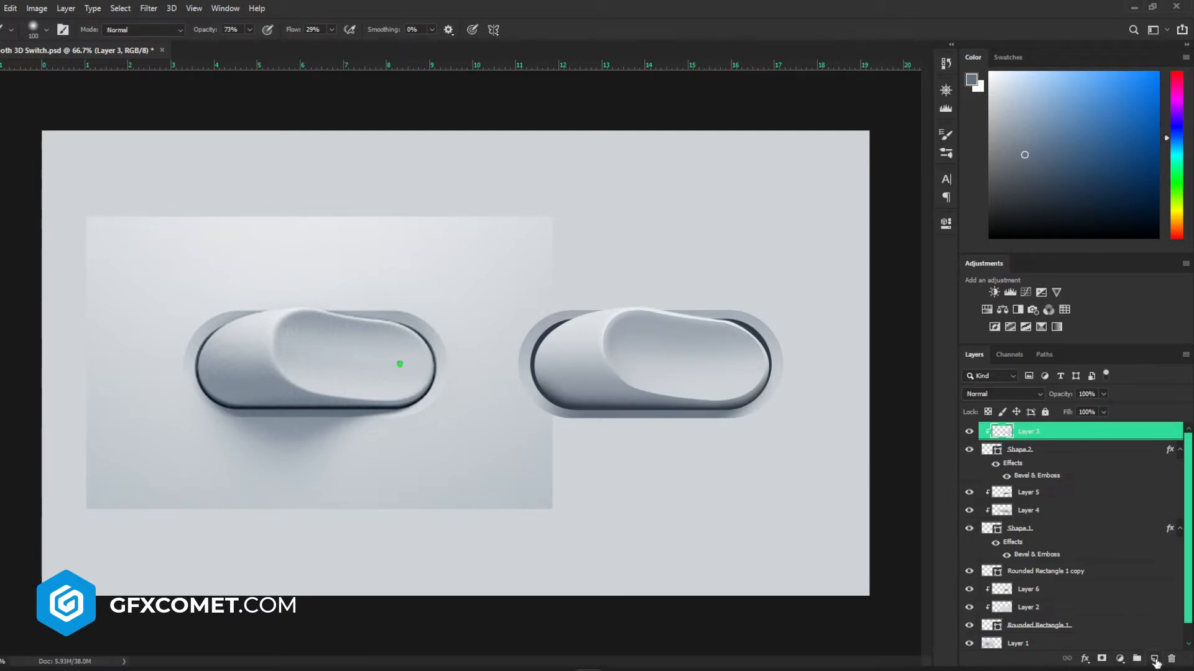
pyautogui.click(969, 449)
pyautogui.click(969, 450)
# - Clip a new layer to Shape 1 above Layer 4 and brush a medium gray-blue over the body with a 250 px soft brush
pyautogui.click(1057, 511)
pyautogui.hotkey('ctrl', 'shift', 'alt', 'n')
pyautogui.press(']')
pyautogui.press(']')
pyautogui.press(']')
pyautogui.press(']')
pyautogui.press(']')
pyautogui.press(']')
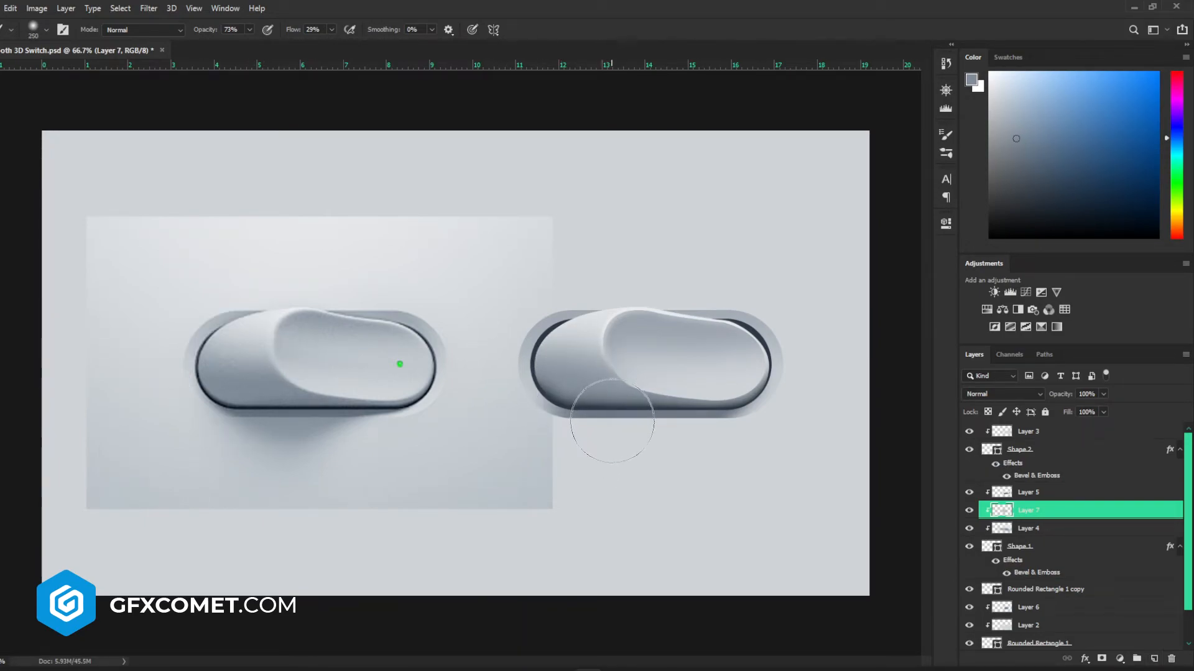
# - Clip a new layer directly above Shape 2, brush a light tone sampled from the reference over the top surface, and save
pyautogui.click(1085, 450)
pyautogui.click(1154, 659)
pyautogui.click(968, 468)
pyautogui.click(969, 468)
pyautogui.keyDown('alt'); pyautogui.click(399, 389); pyautogui.keyUp('alt')
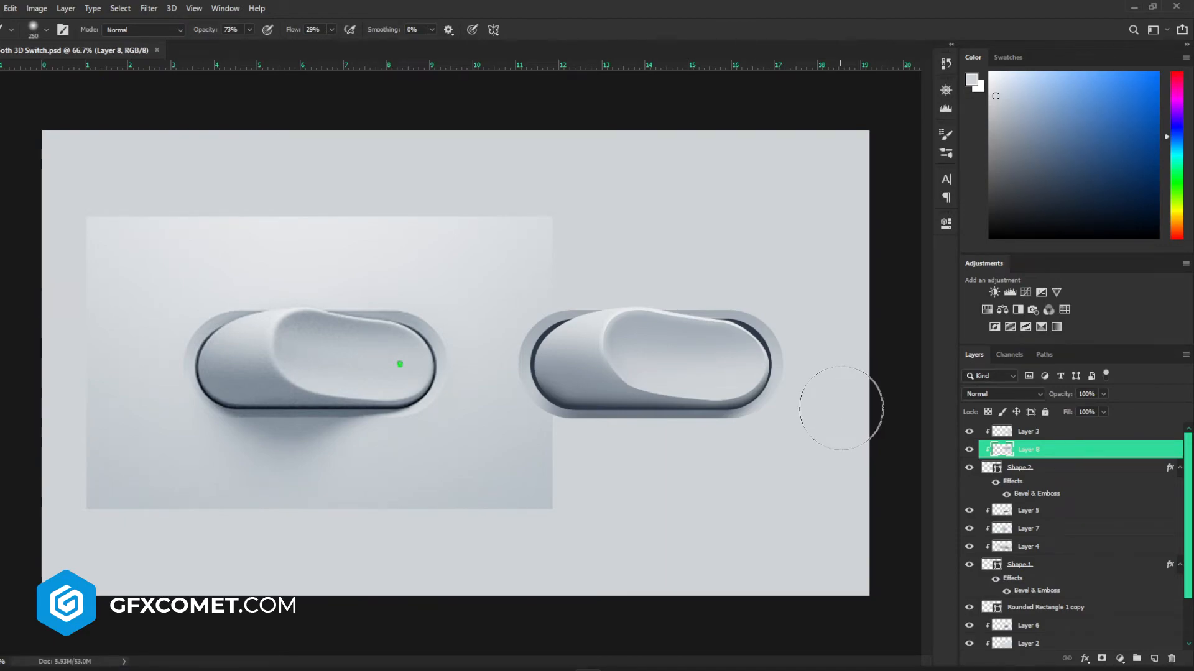
# - Group all switch layers from Layer 3 down to Rounded Rectangle 1, hide reference Layer 1, and center the group horizontally on the canvas
pyautogui.press('v')
pyautogui.hotkey('ctrl', '-')
pyautogui.hotkey('ctrl', '-')
pyautogui.hotkey('ctrl', '+')
pyautogui.scroll(-2, 1031, 437)
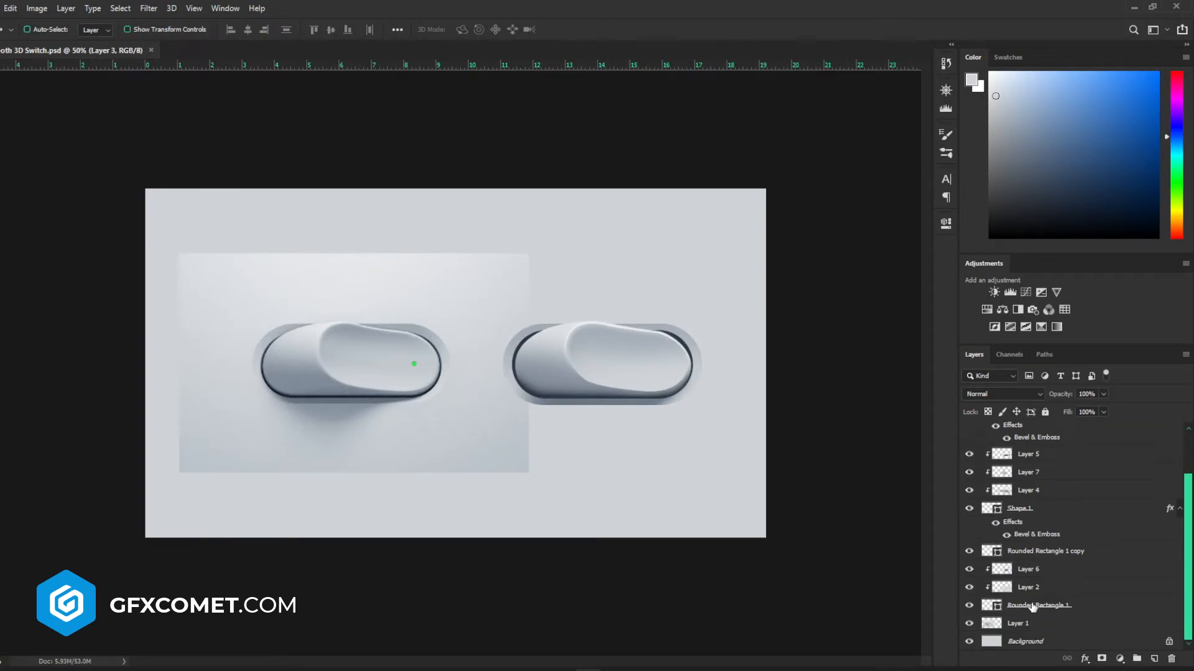
pyautogui.keyDown('shift'); pyautogui.click(1032, 608); pyautogui.keyUp('shift')
pyautogui.hotkey('ctrl', 'g')
pyautogui.click(969, 448)
pyautogui.click(247, 29)
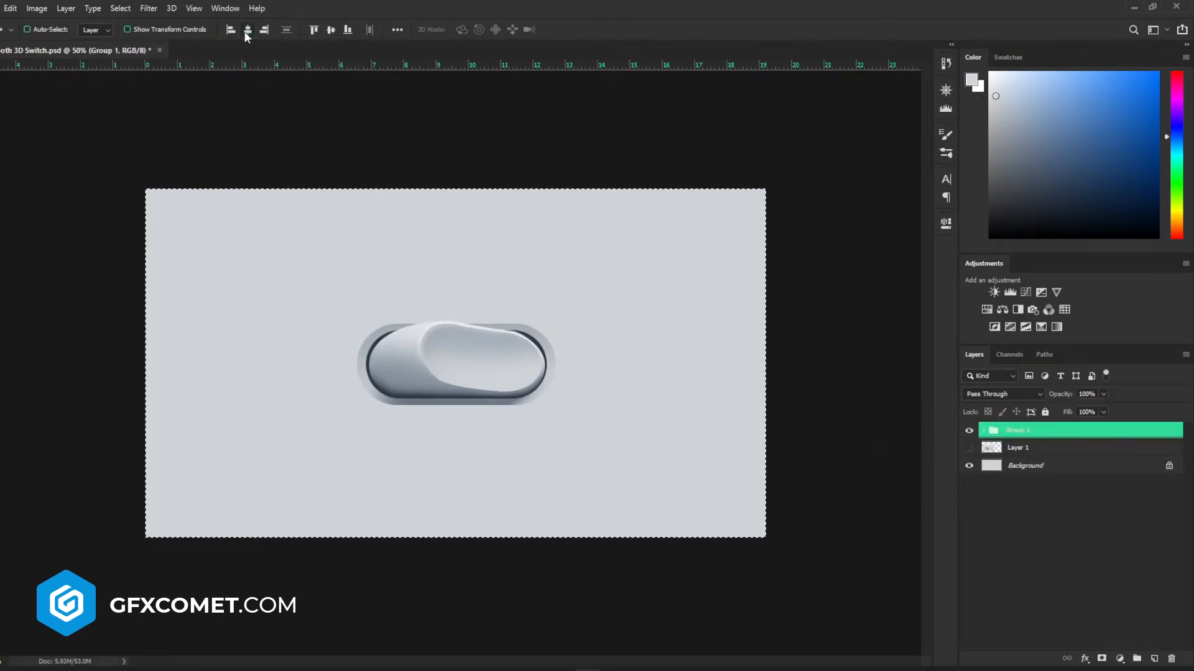
# - Show reference Layer 1 again and move it slightly down and to the left behind the centered switch
pyautogui.click(969, 448)
pyautogui.click(1019, 447)
pyautogui.moveTo(432, 438); pyautogui.dragTo(412, 405)
pyautogui.moveTo(323, 296); pyautogui.dragTo(328, 361)
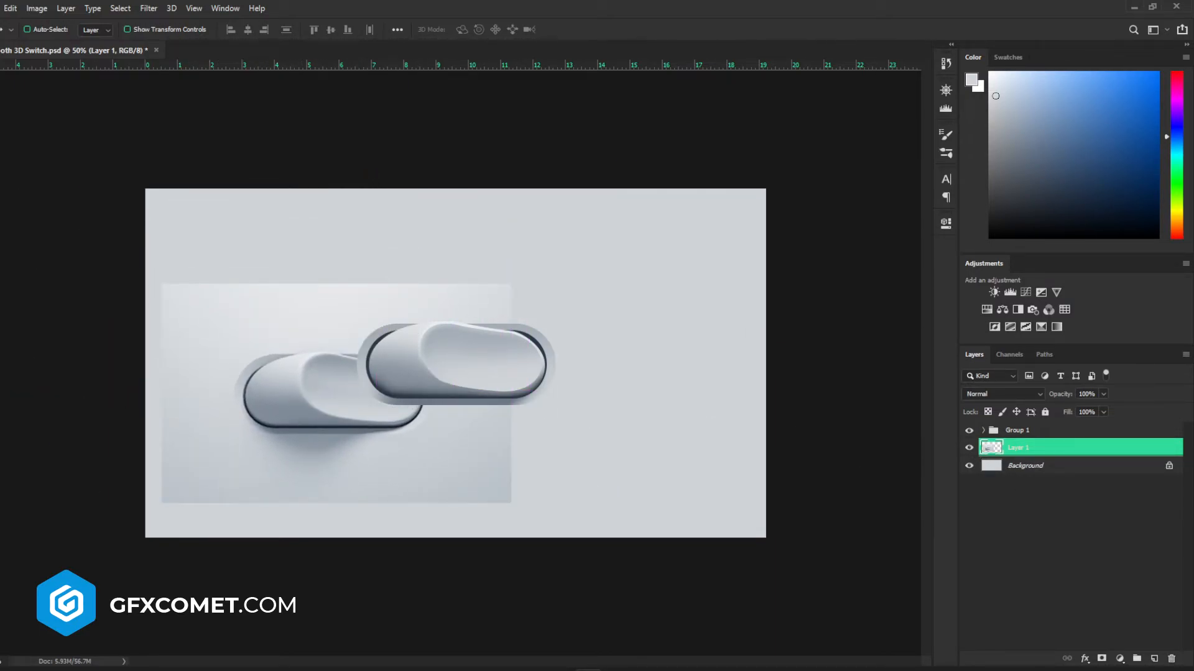
# - Hide the reference and, on a new layer below Group 1, brush black along the canvas's lower area and white across the top
pyautogui.click(969, 448)
pyautogui.click(1153, 659)
pyautogui.press('b')
pyautogui.press('d')
pyautogui.press(']')
pyautogui.press(']')
pyautogui.press(']')
pyautogui.press(']')
pyautogui.press(']')
pyautogui.press(']')
pyautogui.press(']')
pyautogui.press(']')
pyautogui.moveTo(97, 534)
pyautogui.mouseDown()
pyautogui.moveTo(72, 488)
pyautogui.moveTo(389, 553)
pyautogui.moveTo(827, 547)
pyautogui.mouseUp()
pyautogui.press(']')
pyautogui.press('x')
pyautogui.moveTo(414, 131); pyautogui.dragTo(547, 132)
pyautogui.press('x')
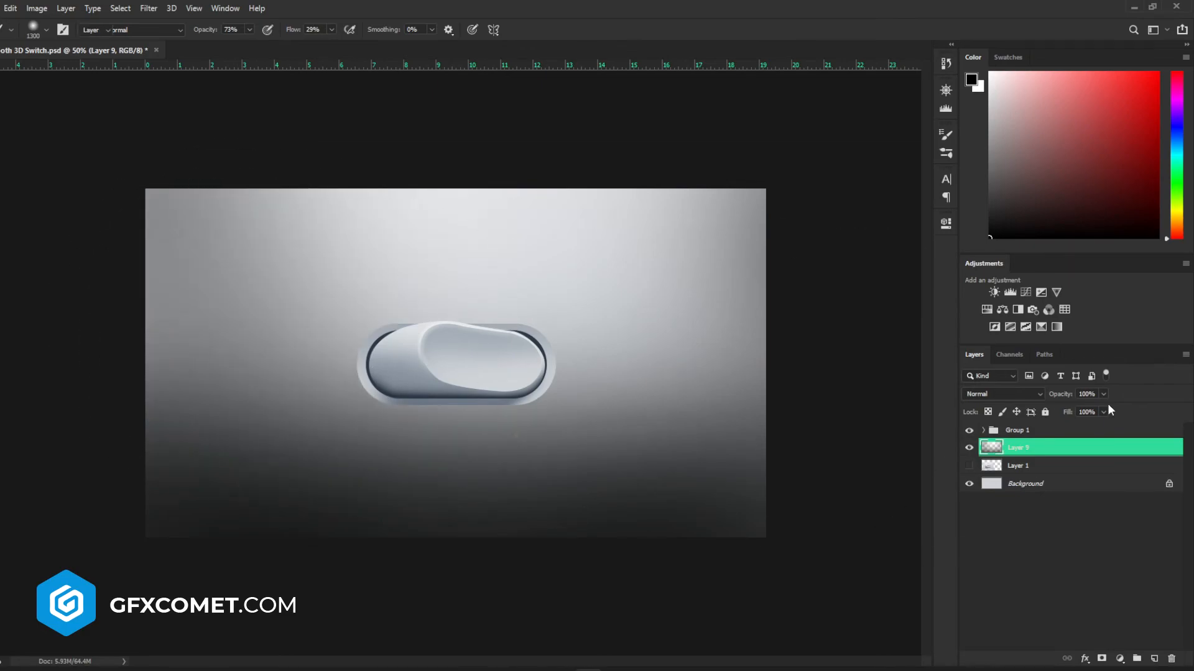
# - Blend the background shading layer in Overlay mode at 62% opacity
pyautogui.press('v')
pyautogui.click(1003, 394)
pyautogui.click(1010, 501)
pyautogui.moveTo(1040, 398); pyautogui.dragTo(1038, 399)
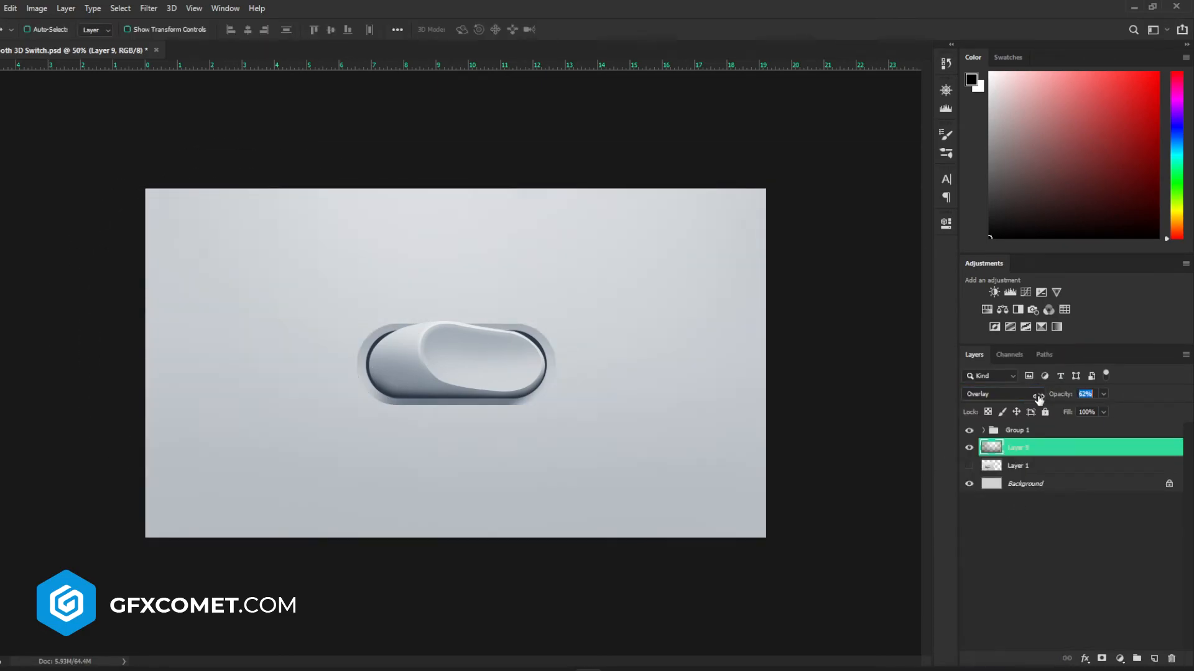
# - Show reference Layer 1 and move it left so its switch sits clear of the new one
pyautogui.click(968, 465)
pyautogui.click(1007, 465)
pyautogui.moveTo(541, 442); pyautogui.dragTo(416, 449)
# - Above Group 1, draw a 16 px ellipse over the reference's indicator dot, filled with its bright green
pyautogui.hotkey('ctrl', '+')
pyautogui.press('z')
pyautogui.click(470, 392)
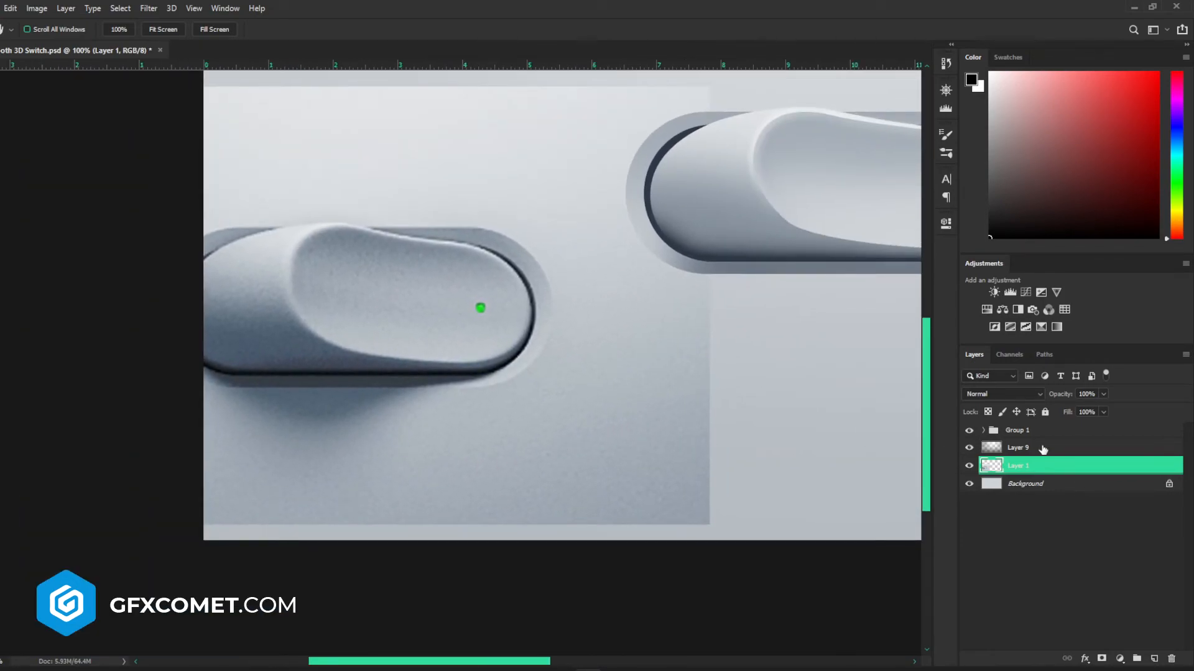
pyautogui.click(1071, 430)
pyautogui.click(1153, 658)
pyautogui.click(37, 390)
pyautogui.hotkey('shift', 'u')
pyautogui.moveTo(479, 308); pyautogui.dragTo(489, 303)
pyautogui.press('v')
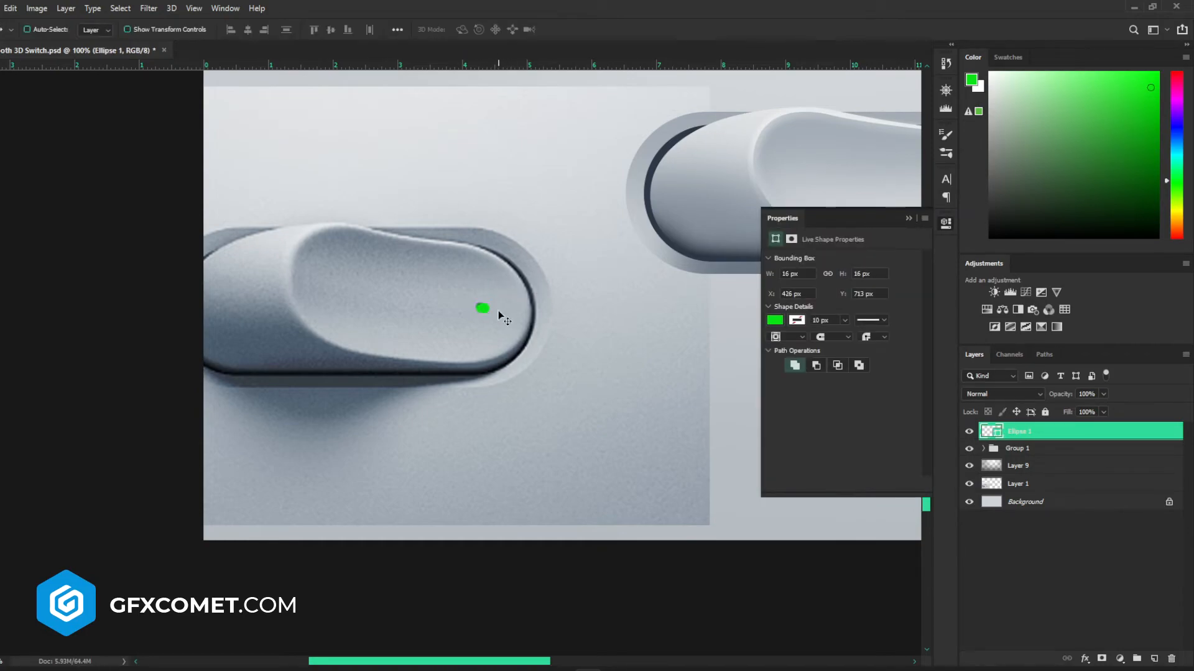
pyautogui.click(910, 218)
# - Move the green dot onto the right end of the new switch's top surface
pyautogui.hotkey('ctrl', '+')
pyautogui.hotkey('ctrl', '-')
pyautogui.hotkey('ctrl', '-')
pyautogui.moveTo(400, 437); pyautogui.dragTo(669, 359)
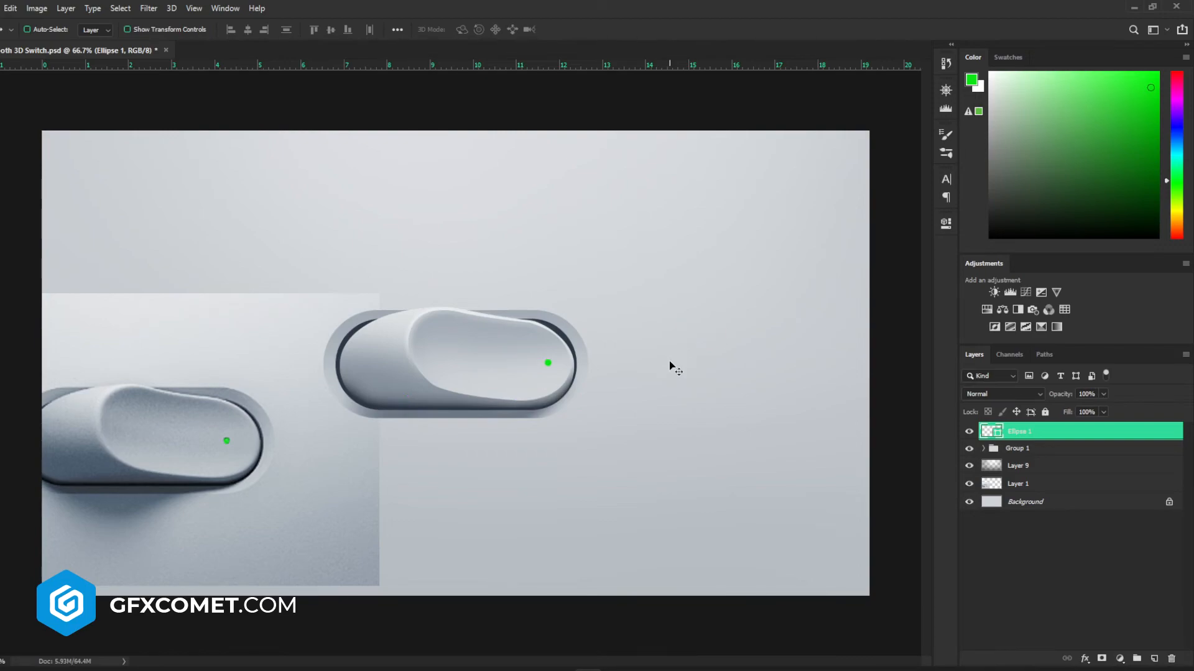
# - Add a Pillow Emboss bevel to Ellipse 1 with Normal shadow mode at 79% opacity, angle 145° and altitude 69°
pyautogui.doubleClick(1088, 431)
pyautogui.moveTo(622, 232); pyautogui.dragTo(740, 235)
pyautogui.click(740, 297)
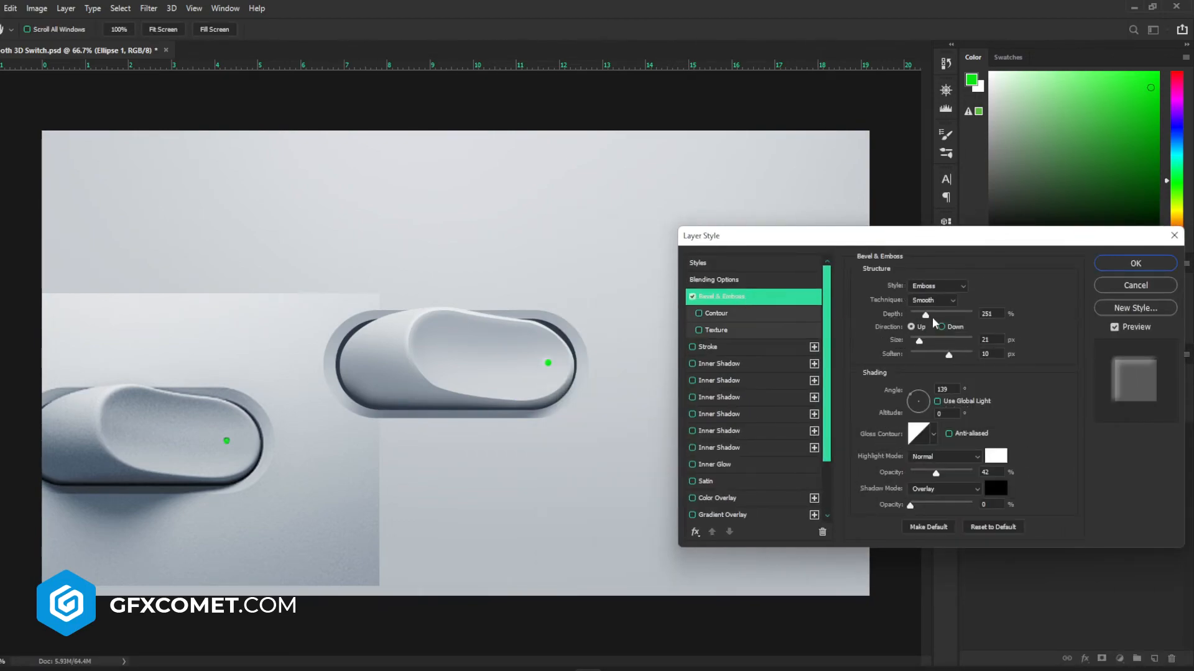
pyautogui.moveTo(935, 505); pyautogui.dragTo(973, 505)
pyautogui.hotkey('ctrl', '+')
pyautogui.click(938, 286)
pyautogui.click(932, 329)
pyautogui.click(944, 489)
pyautogui.click(922, 357)
pyautogui.moveTo(916, 404); pyautogui.dragTo(917, 402)
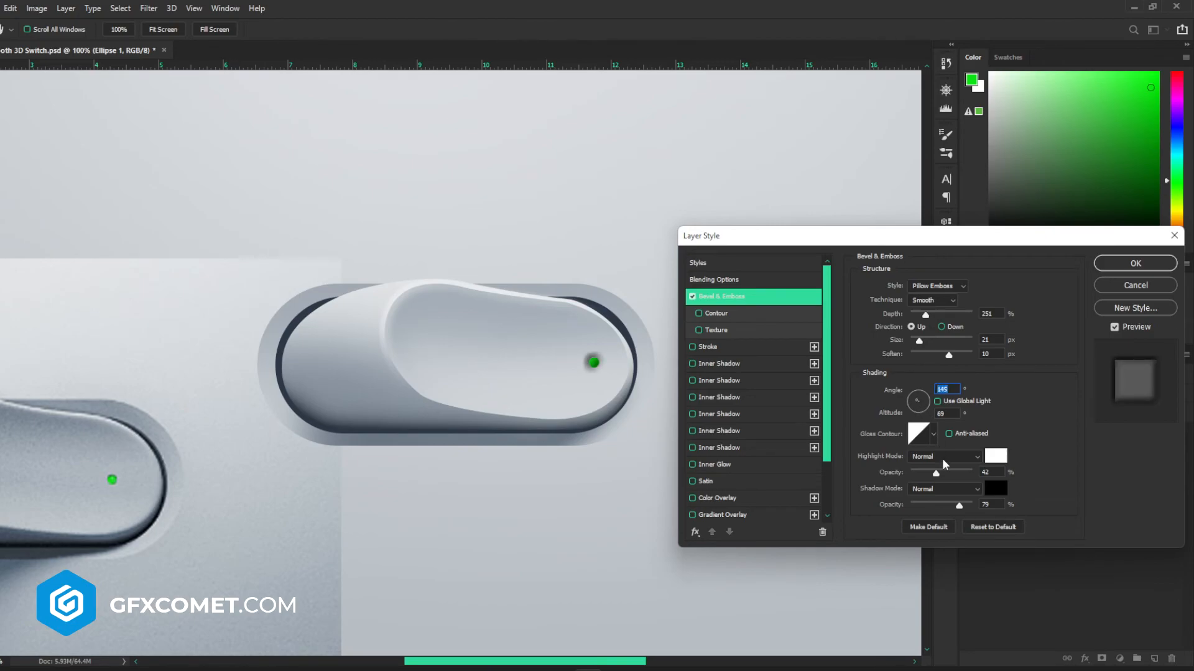
# - Reduce the dot's bevel size, set soften to 3 px and highlight opacity to 72%, apply the style, and hide reference Layer 1
pyautogui.moveTo(946, 353); pyautogui.dragTo(920, 353)
pyautogui.moveTo(918, 340); pyautogui.dragTo(915, 340)
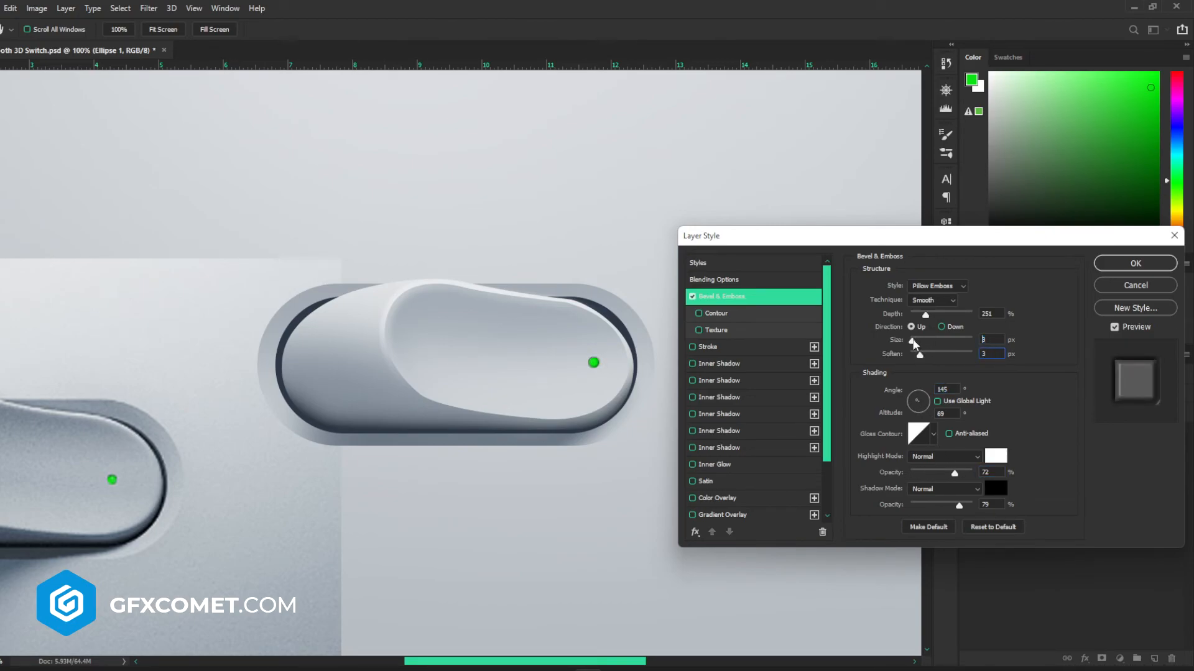
pyautogui.click(1165, 265)
pyautogui.click(969, 508)
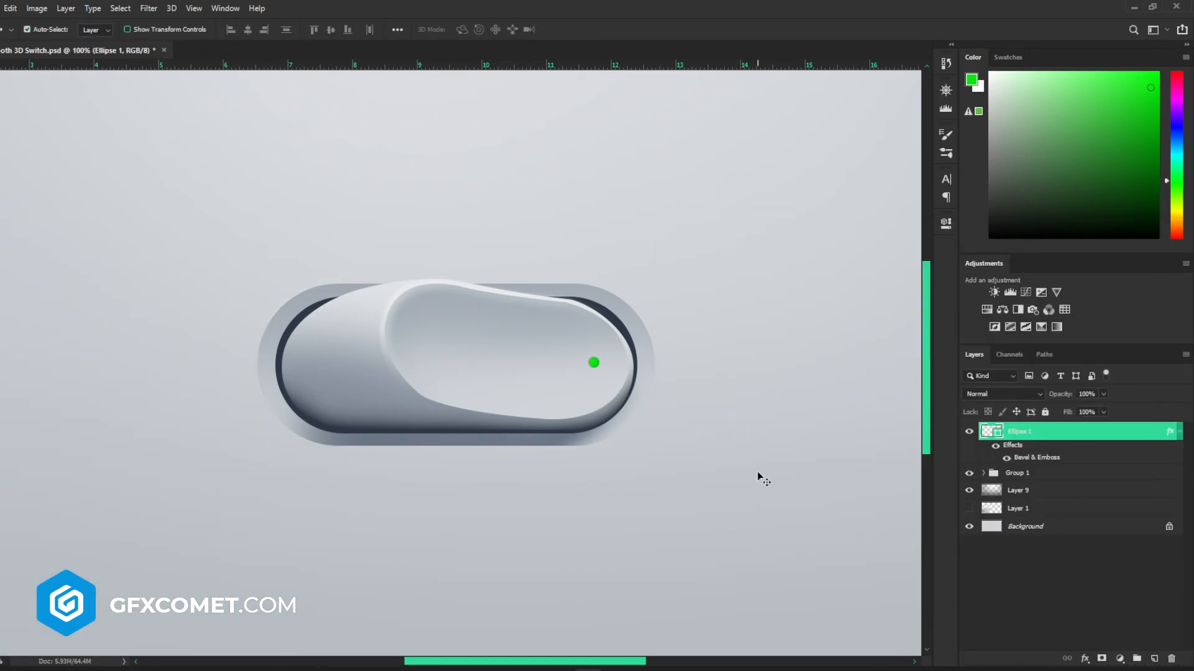
pyautogui.hotkey('ctrl', '-')
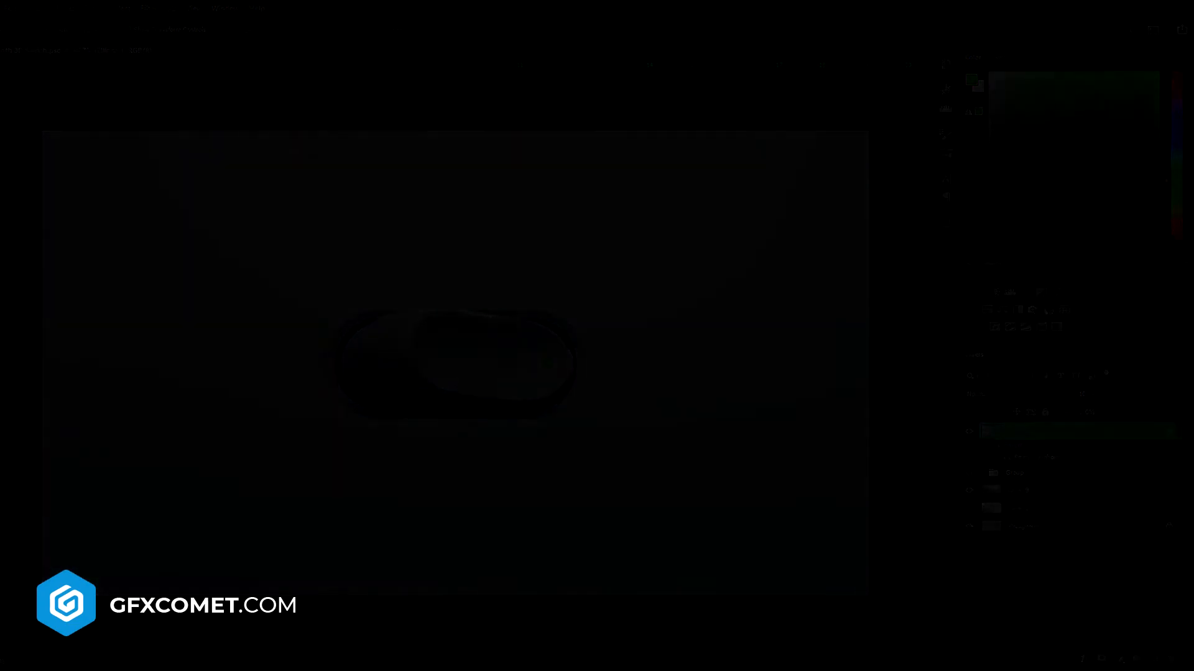